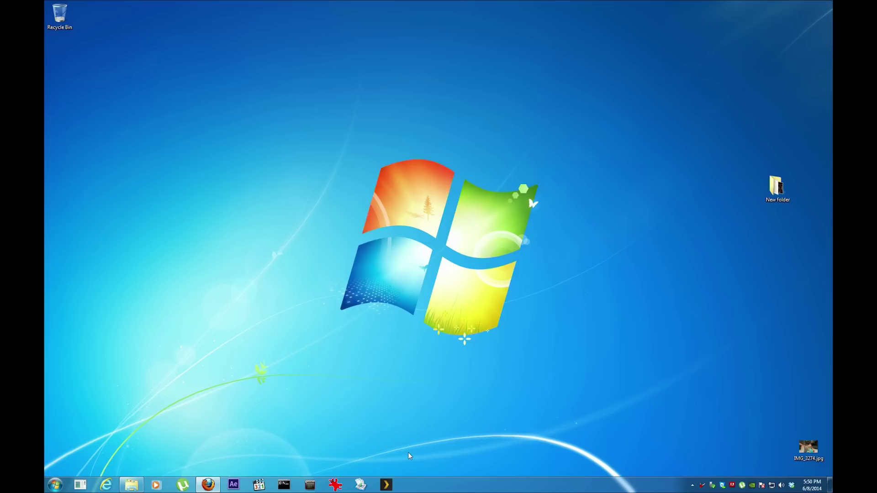
# Step: Launch Magic Lantern RAW Video Converter 1.9.1 from the taskbar
pyautogui.click(309, 485)
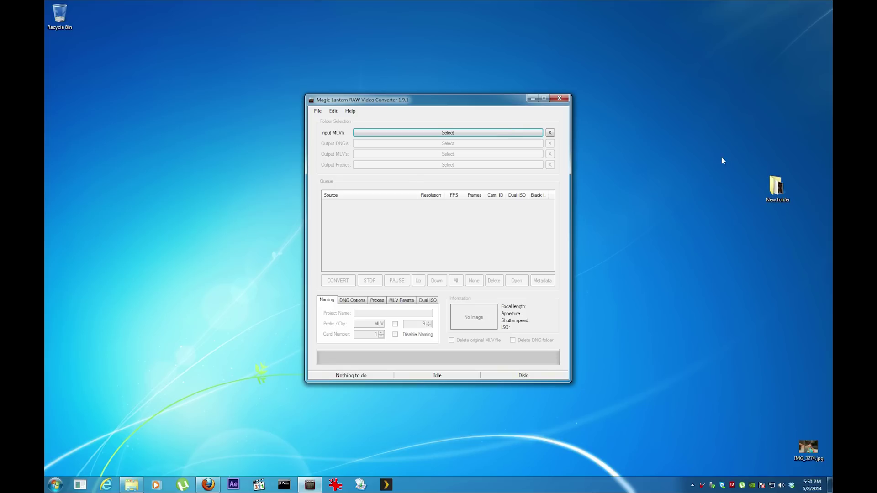
# Step: Set the desktop's New folder as MLV input, queuing M08-1737.MLV (1728x972, 250 frames)
pyautogui.click(775, 187)
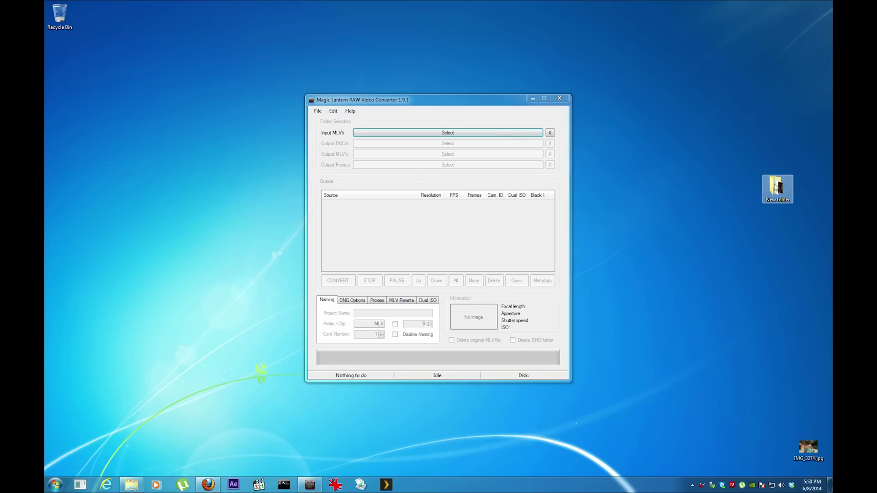
pyautogui.click(733, 203)
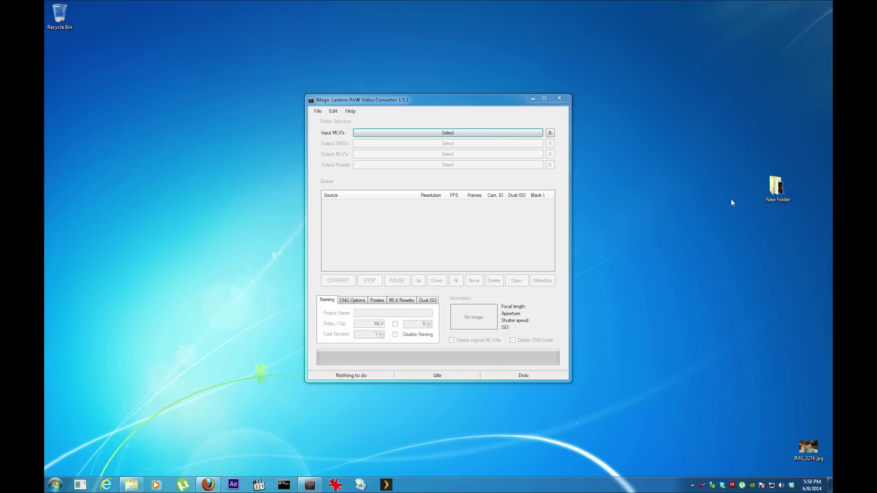
pyautogui.click(433, 133)
pyautogui.click(416, 281)
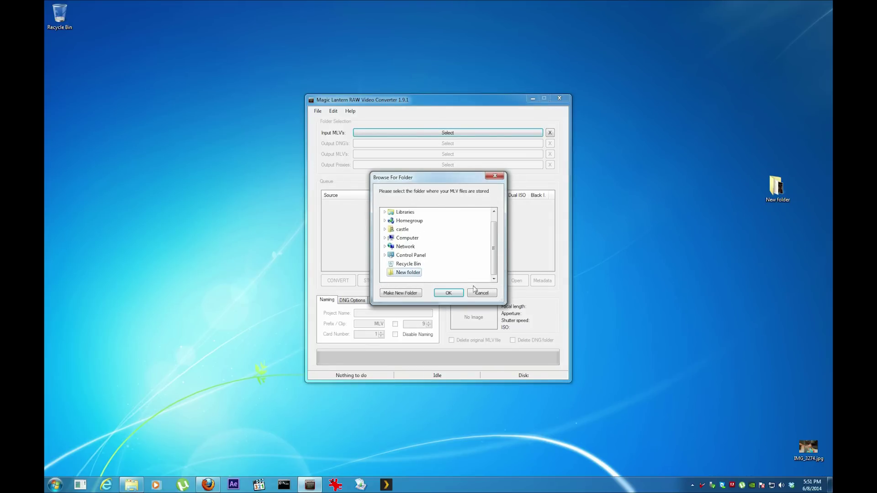
pyautogui.click(449, 293)
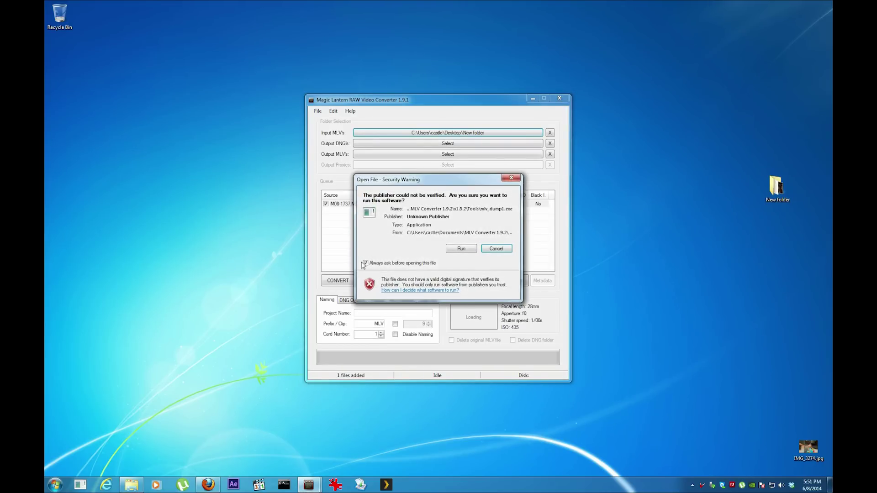
pyautogui.click(462, 250)
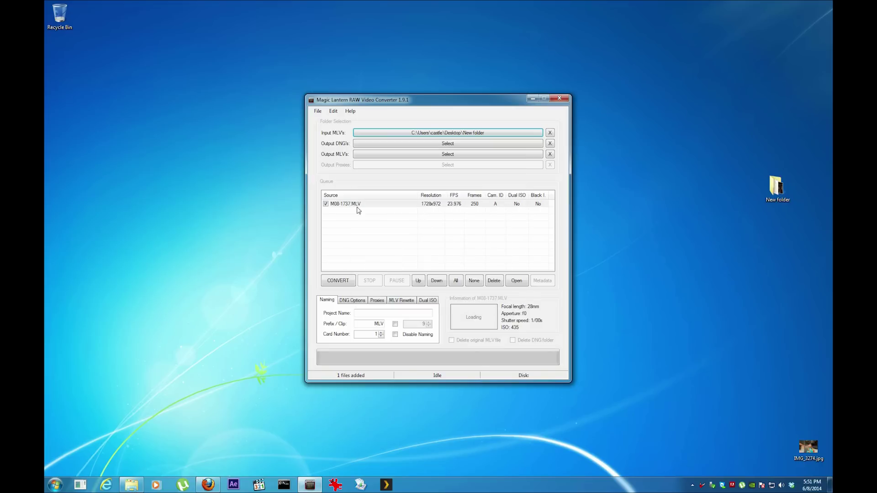
pyautogui.click(462, 250)
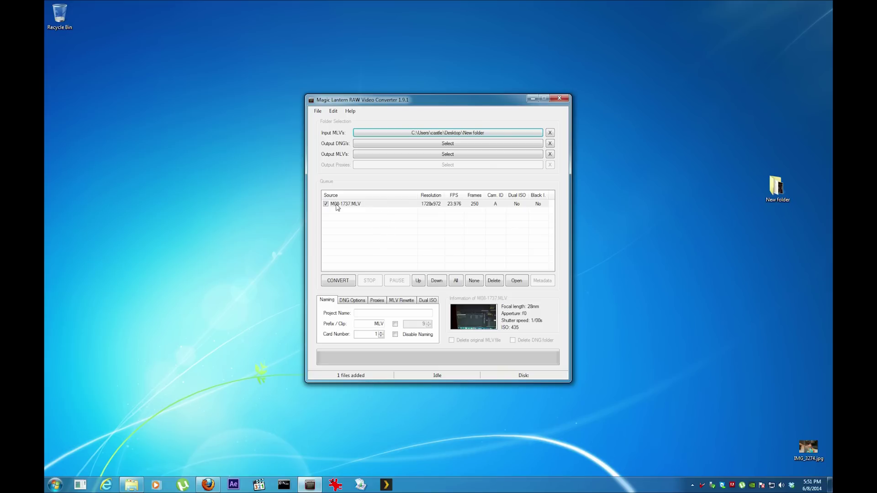
pyautogui.click(421, 144)
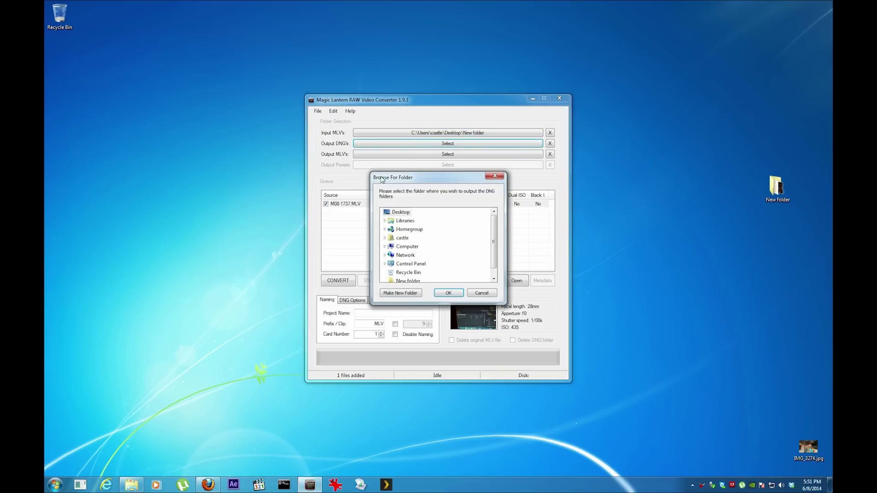
# Step: Output DNGs to New folder under project name TEST and convert M08-1737.MLV
pyautogui.moveTo(494, 250); pyautogui.dragTo(497, 268)
pyautogui.click(408, 273)
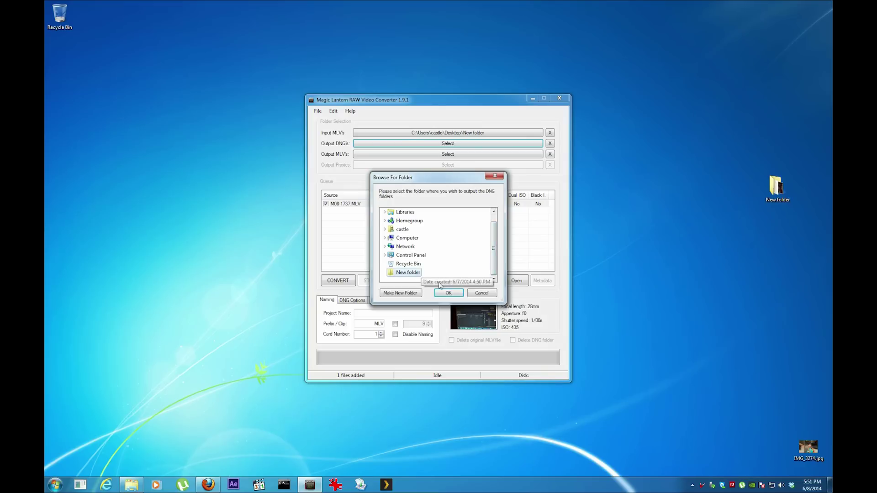
pyautogui.click(448, 293)
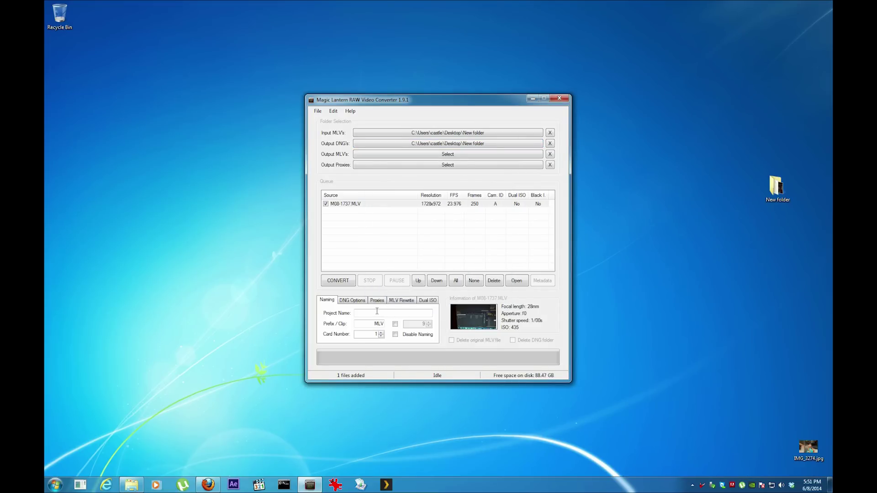
pyautogui.write('TEST')
pyautogui.click(342, 281)
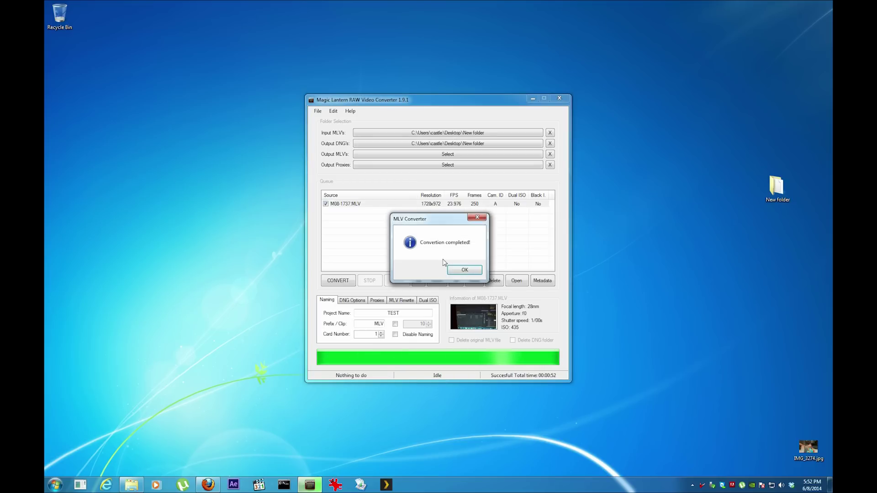
pyautogui.click(456, 274)
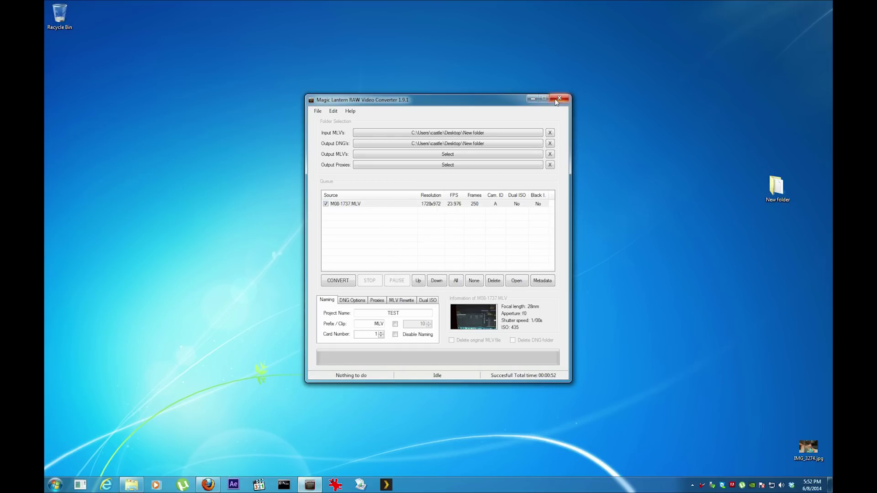
# Step: Close the MLV converter and start After Effects
pyautogui.click(558, 98)
pyautogui.click(234, 484)
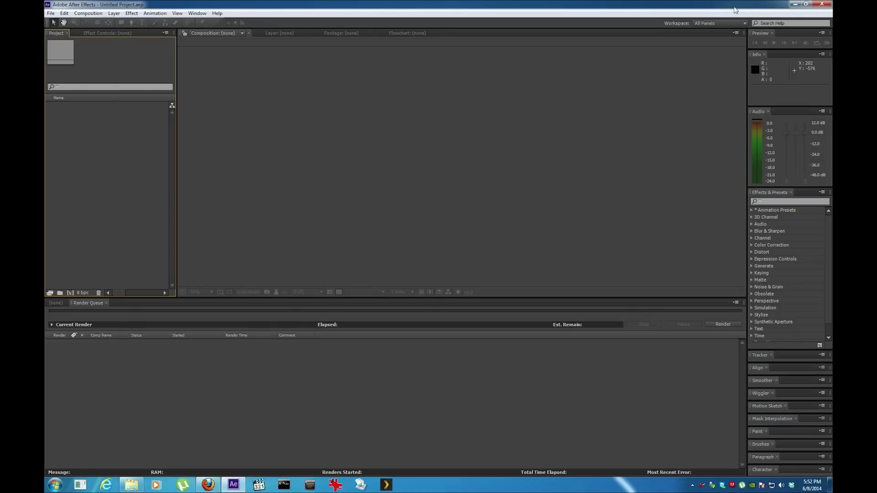
pyautogui.click(795, 4)
# Step: Check the MLV_TEST_A001_081737_C00009 folder in list view for its WAV file
pyautogui.doubleClick(777, 186)
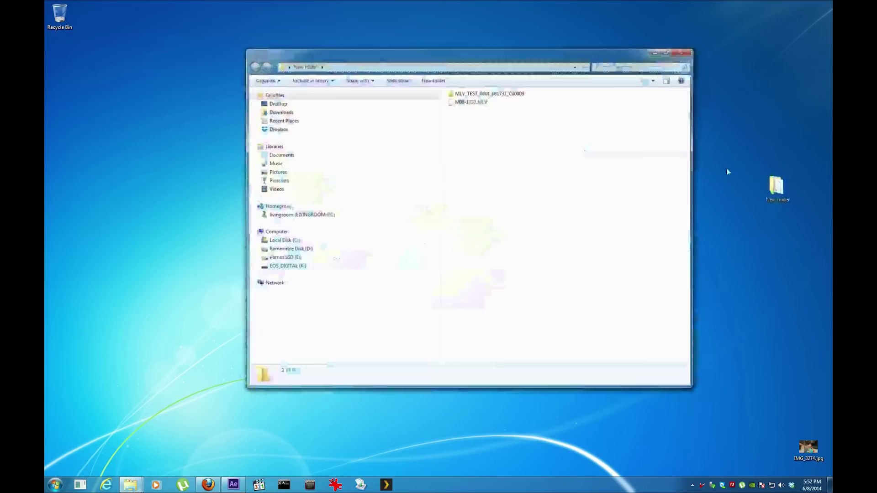
pyautogui.doubleClick(478, 93)
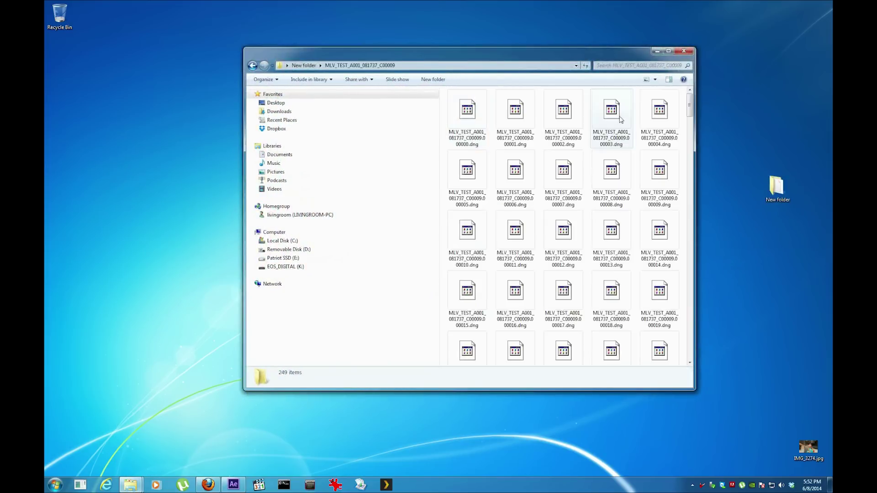
pyautogui.rightClick(445, 199)
pyautogui.moveTo(476, 204)
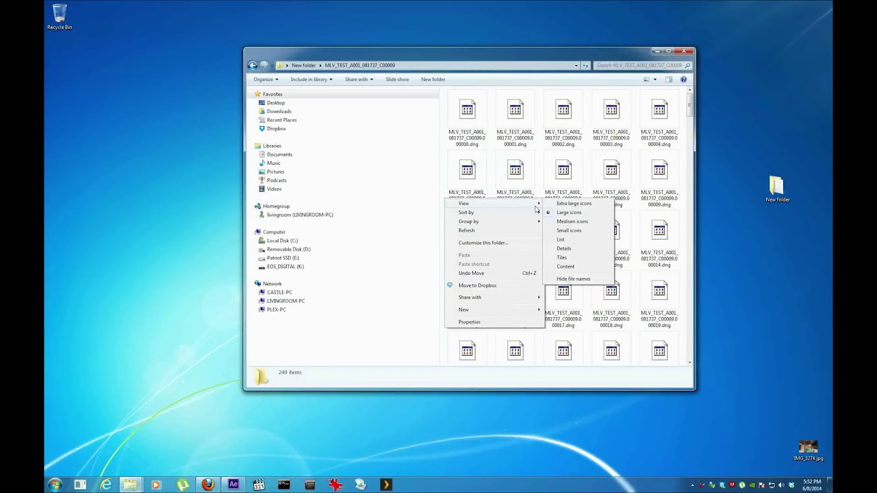
pyautogui.click(571, 239)
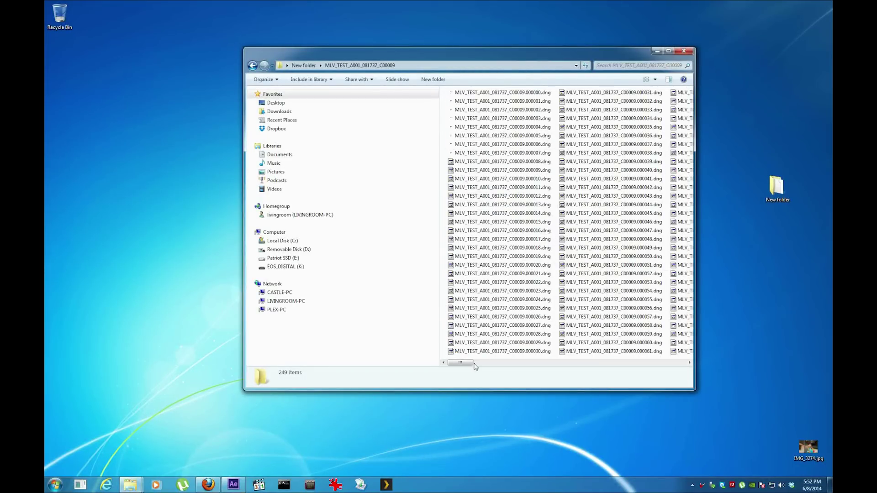
pyautogui.moveTo(471, 363); pyautogui.dragTo(657, 363)
pyautogui.click(615, 95)
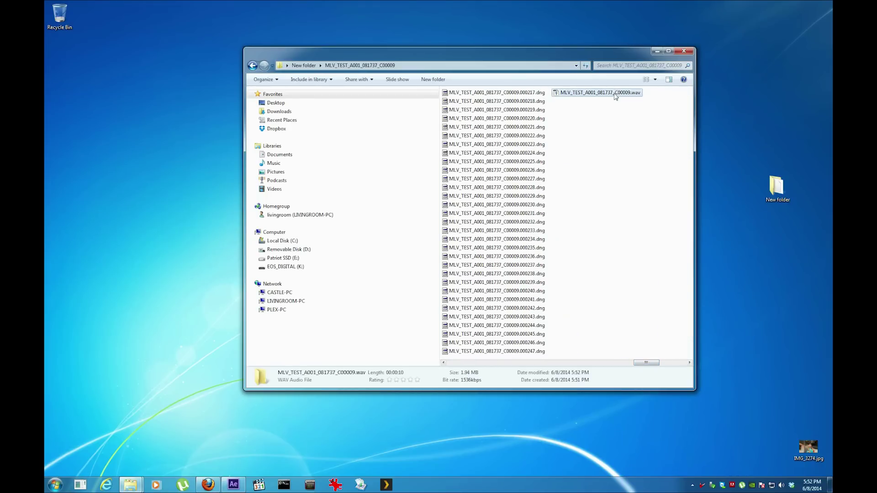
pyautogui.click(613, 187)
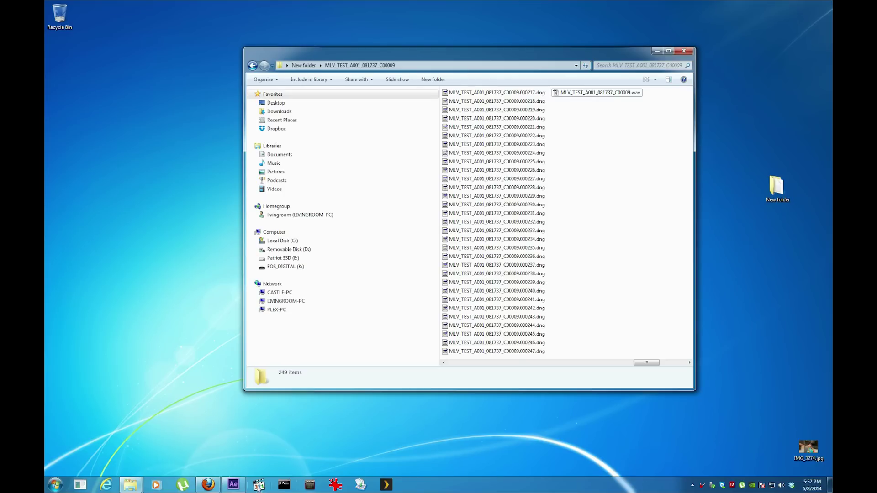
pyautogui.click(233, 485)
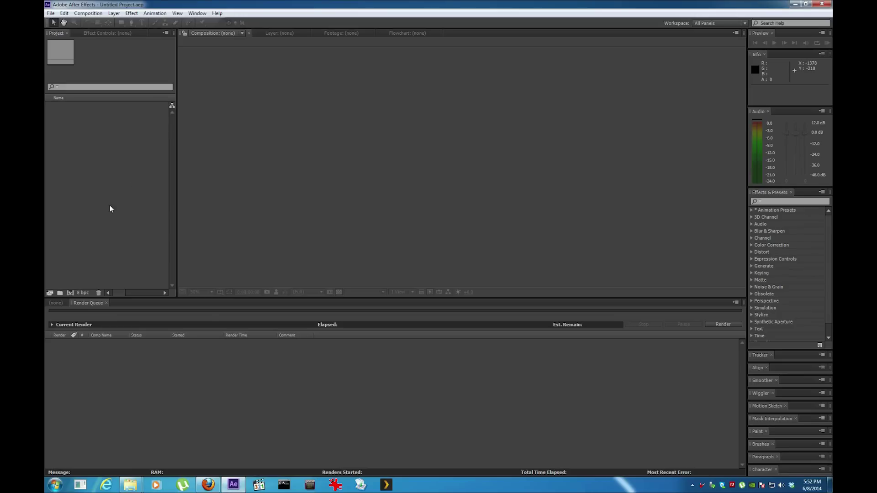
# Step: Import the DNG sequence from New folder's MLV_TEST folder into After Effects
pyautogui.rightClick(77, 175)
pyautogui.moveTo(99, 207)
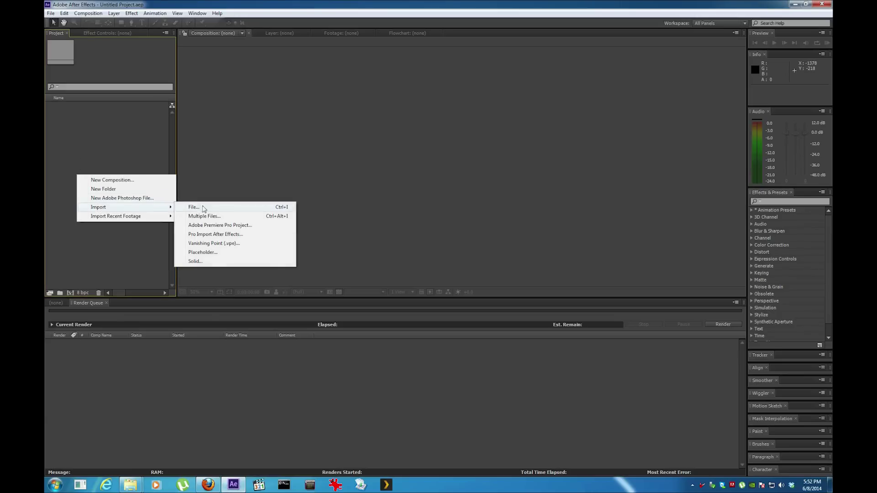
pyautogui.click(188, 207)
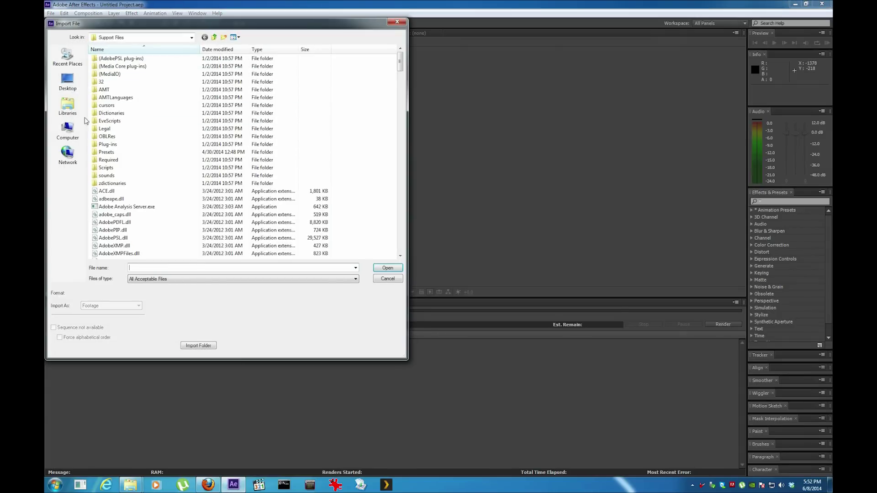
pyautogui.click(68, 81)
pyautogui.doubleClick(320, 79)
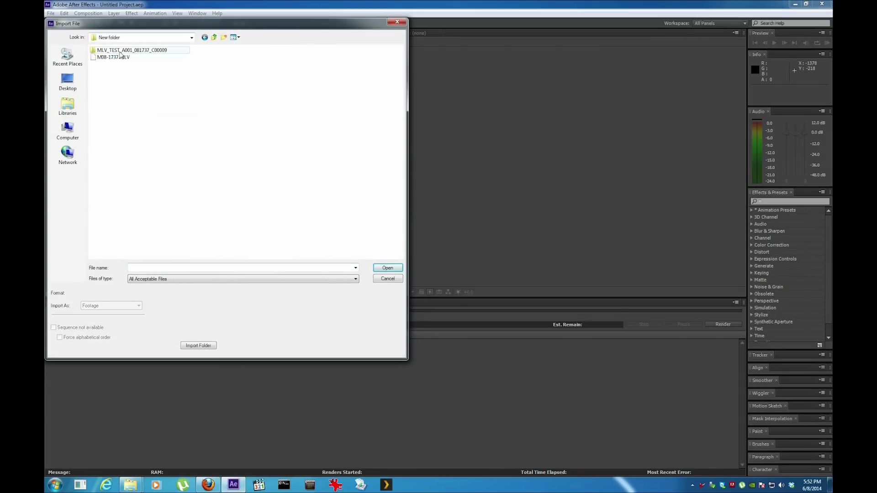
pyautogui.doubleClick(132, 50)
pyautogui.click(112, 70)
pyautogui.doubleClick(112, 70)
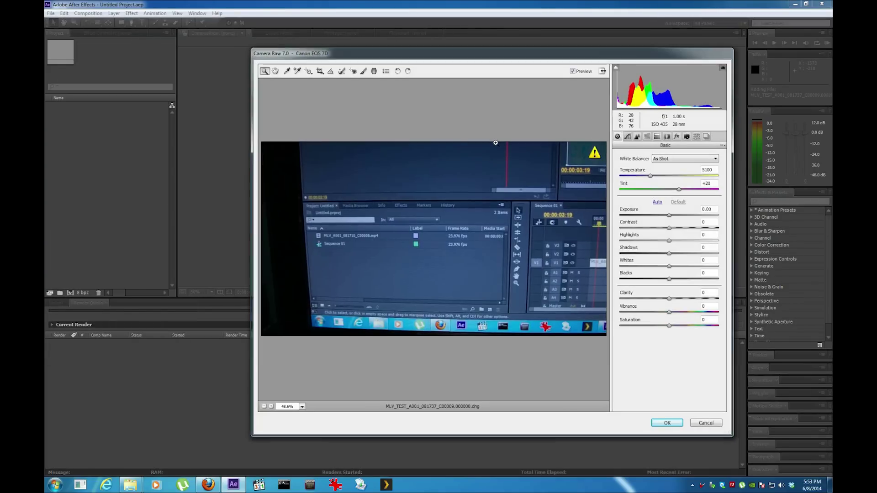
# Step: Set Camera Raw colour noise reduction to 0 and build a composition from the footage
pyautogui.click(629, 136)
pyautogui.click(637, 137)
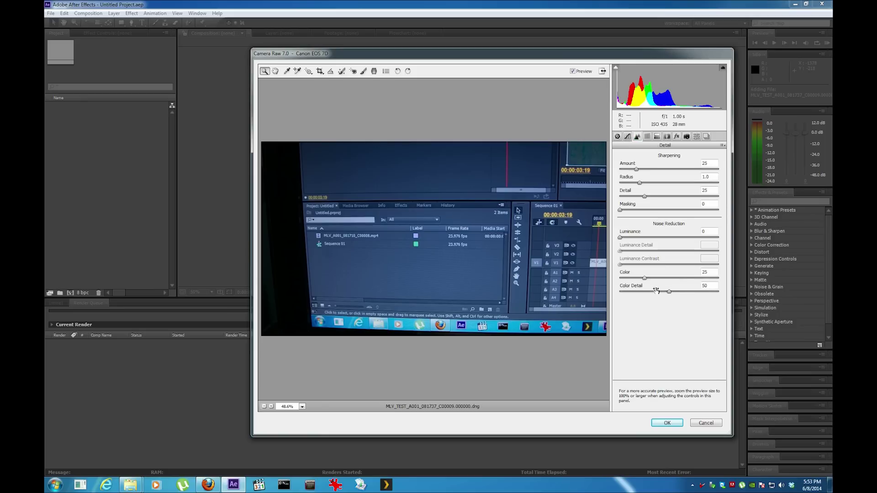
pyautogui.moveTo(645, 277); pyautogui.dragTo(603, 289)
pyautogui.click(681, 423)
pyautogui.moveTo(57, 107); pyautogui.dragTo(329, 134)
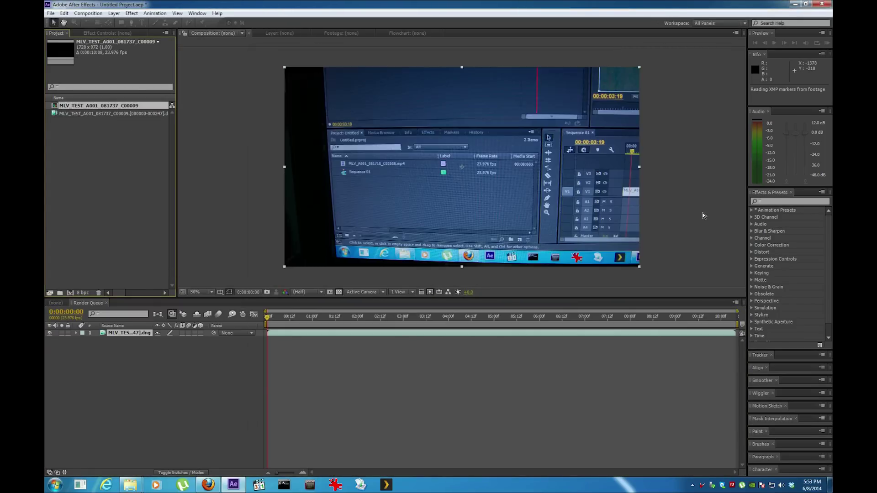
# Step: Render the MLV_TEST_A001_081737_C00009 comp to an H.264 .mp4 via the Render Queue
pyautogui.click(51, 14)
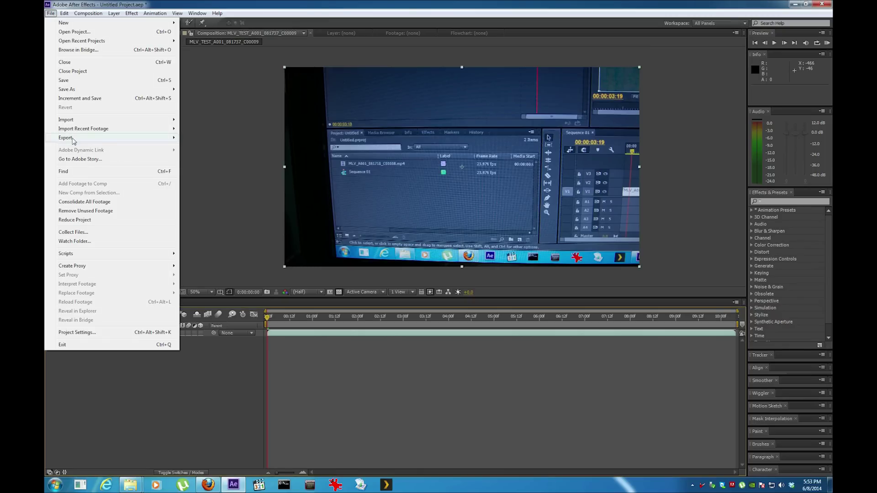
pyautogui.moveTo(74, 141)
pyautogui.click(192, 138)
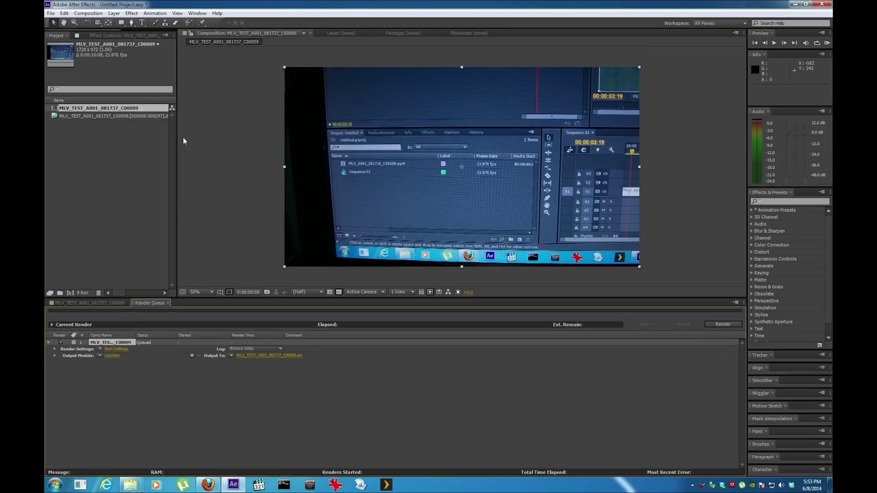
pyautogui.click(111, 356)
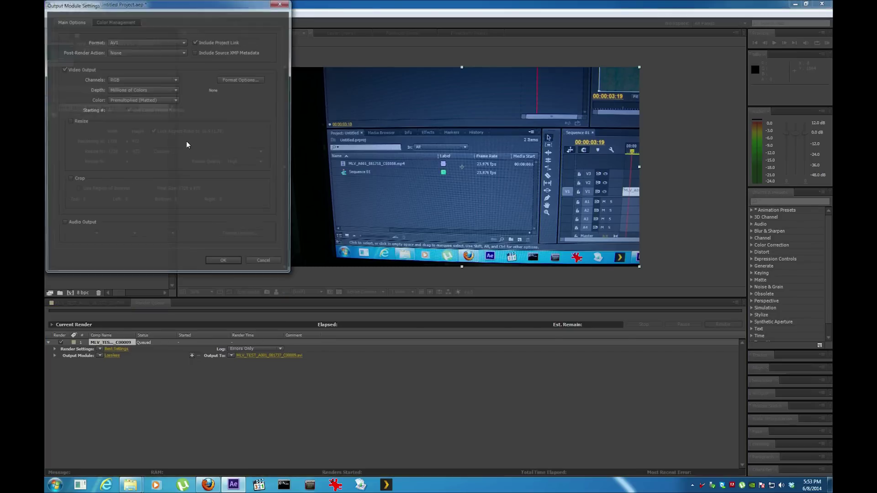
pyautogui.click(171, 42)
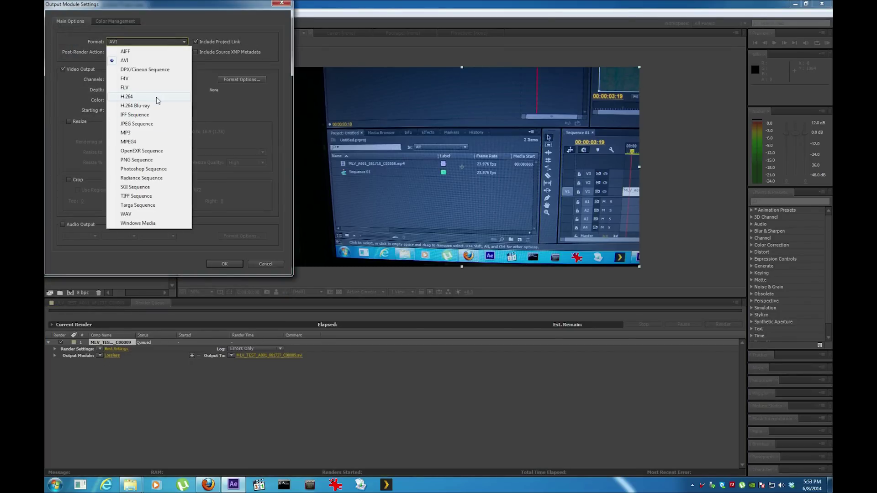
pyautogui.click(157, 98)
pyautogui.click(224, 264)
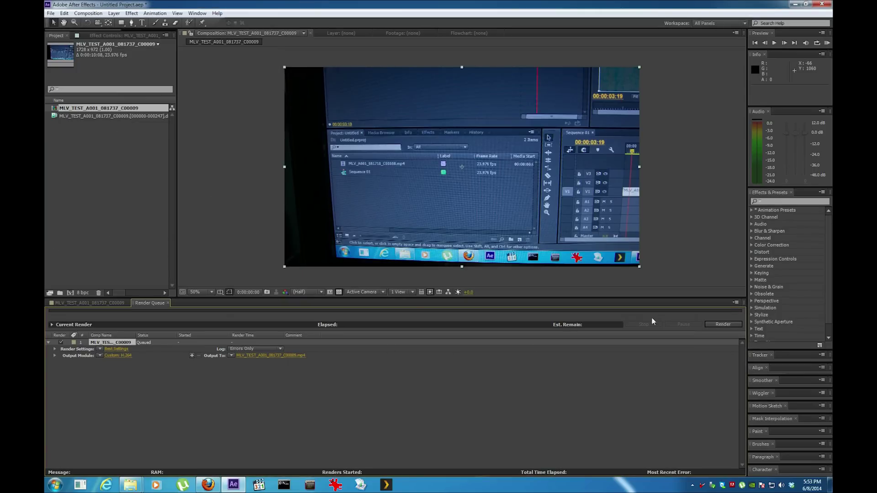
pyautogui.click(722, 323)
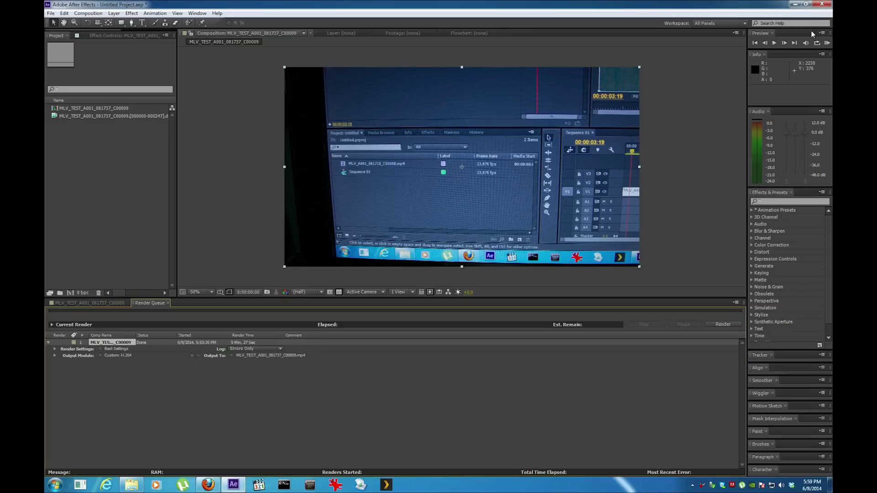
# Step: Close After Effects without saving and create a new Premiere Pro project
pyautogui.click(823, 5)
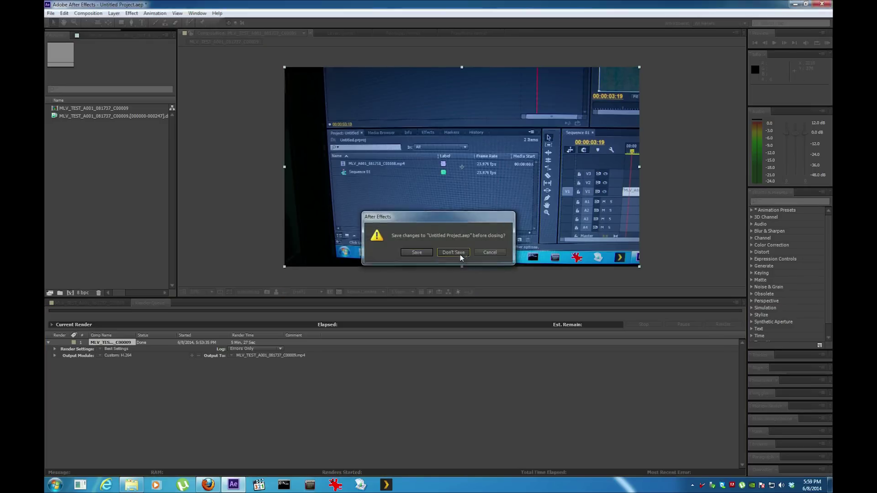
pyautogui.click(459, 254)
pyautogui.click(55, 485)
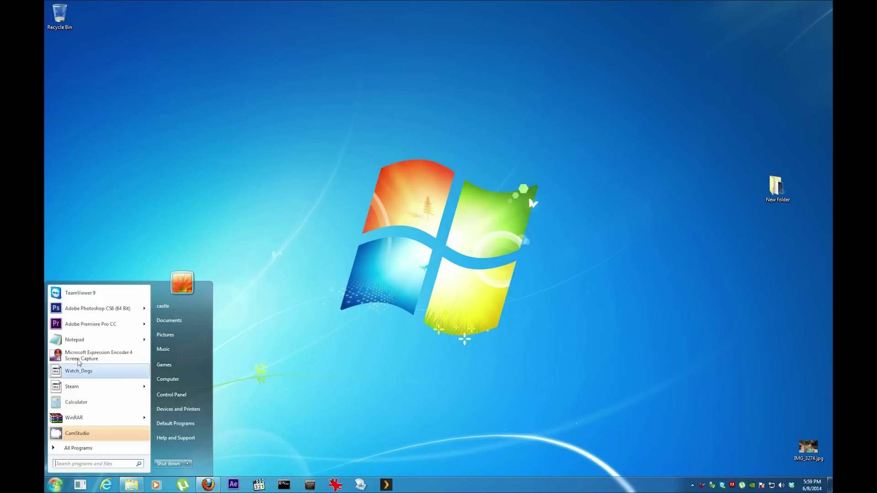
pyautogui.click(87, 325)
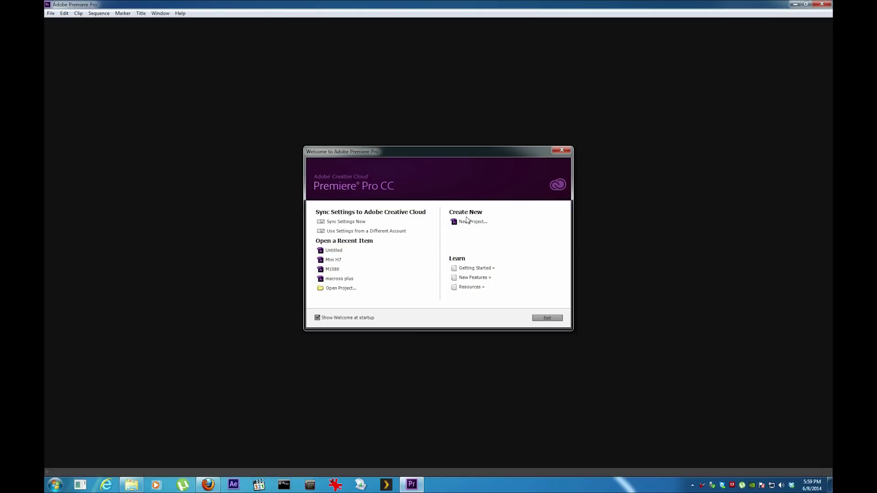
pyautogui.click(466, 221)
pyautogui.click(486, 336)
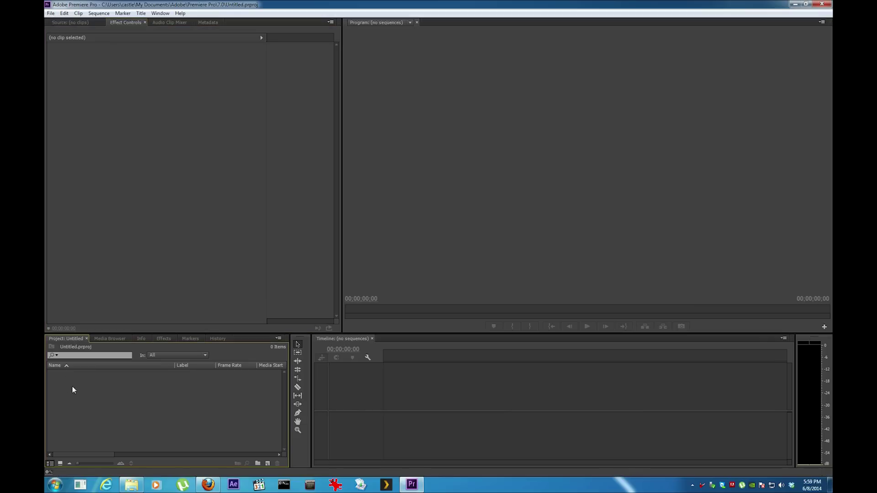
# Step: Import MLV_TEST_A001_081737_C00009.mp4 into the project
pyautogui.rightClick(72, 387)
pyautogui.click(91, 425)
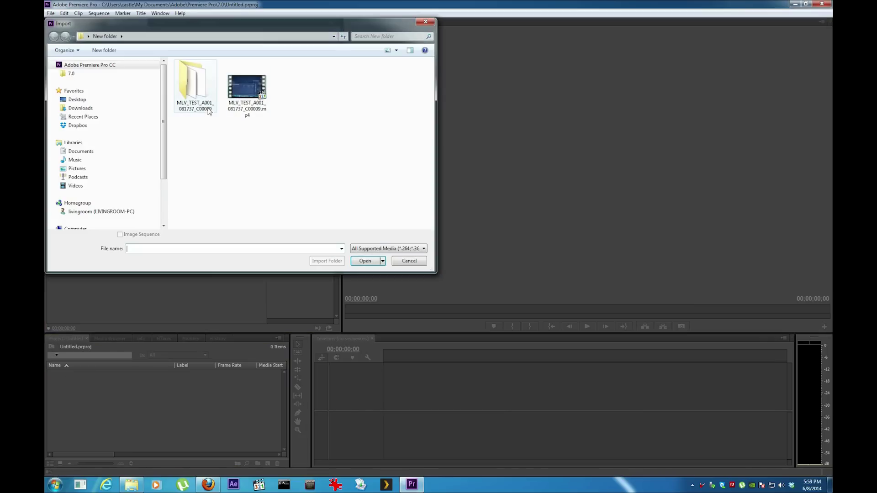
pyautogui.click(244, 84)
pyautogui.doubleClick(243, 83)
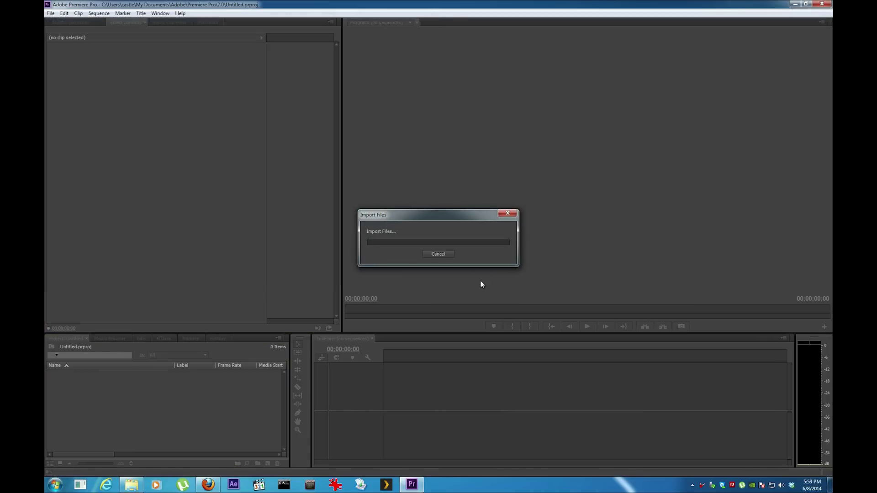
# Step: Create Sequence 01 with the 1080p preset, add the clip matching its settings, and preview
pyautogui.click(49, 13)
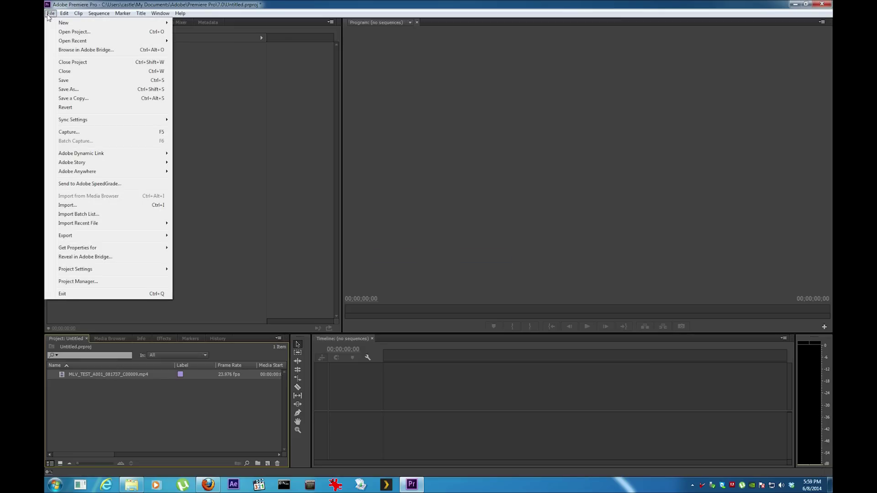
pyautogui.moveTo(64, 23)
pyautogui.click(198, 32)
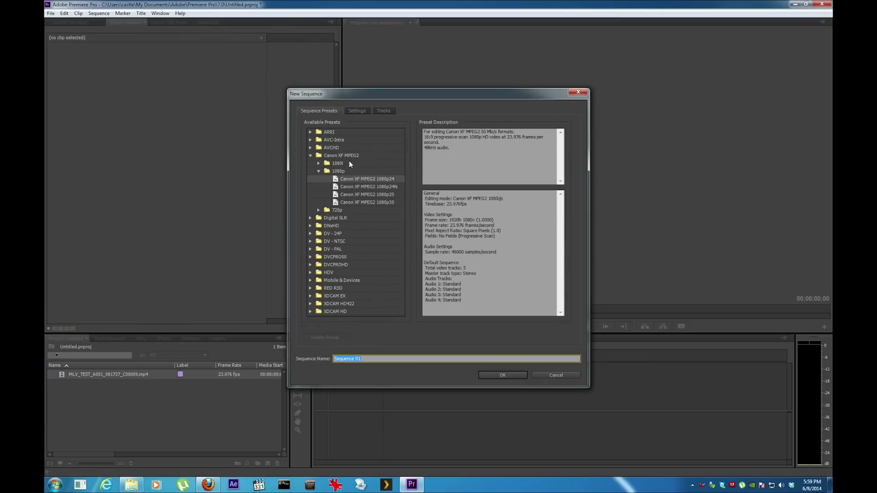
pyautogui.click(518, 376)
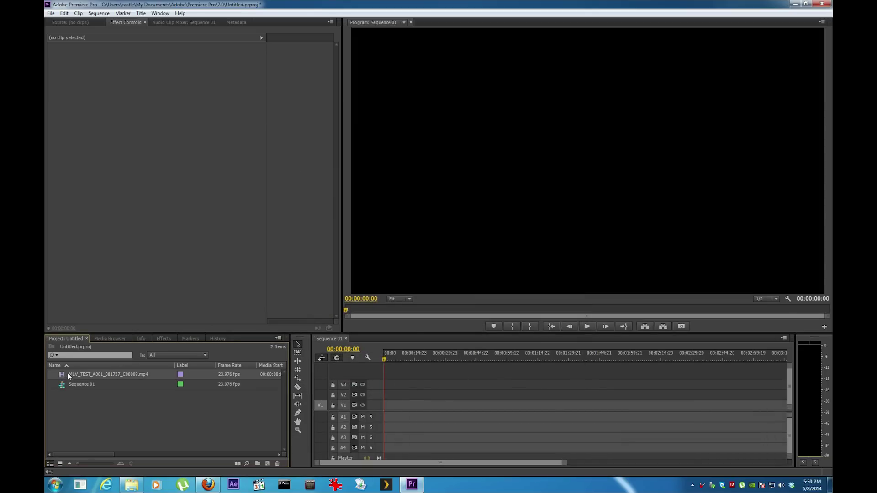
pyautogui.moveTo(70, 376); pyautogui.dragTo(386, 408)
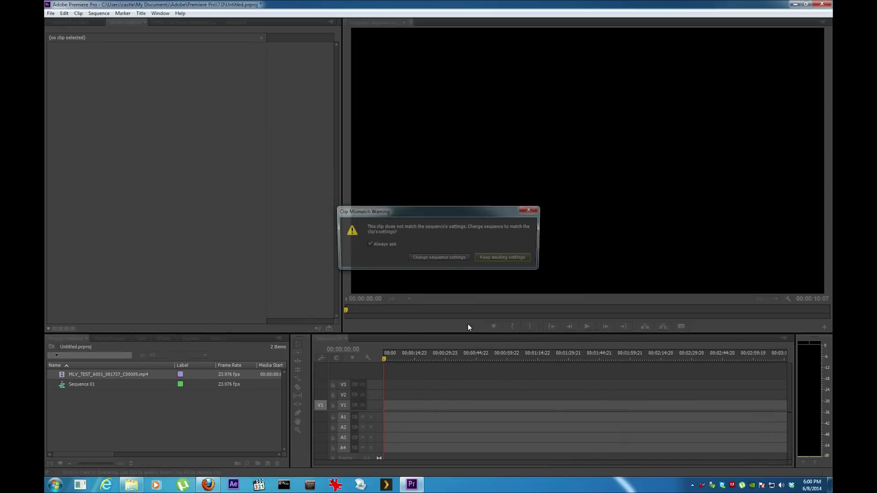
pyautogui.click(445, 256)
pyautogui.press('space')
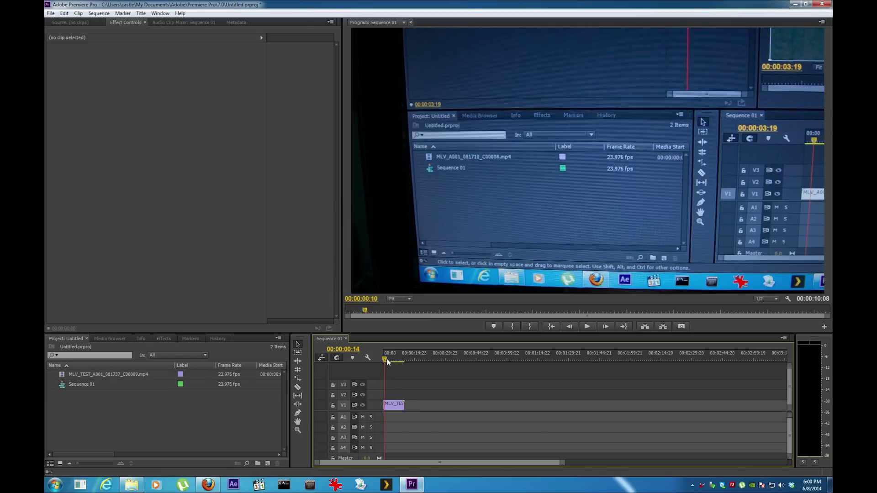
# Step: Undo and re-place the clip on track V1, scrubbing to about 4 seconds
pyautogui.click(64, 13)
pyautogui.click(61, 21)
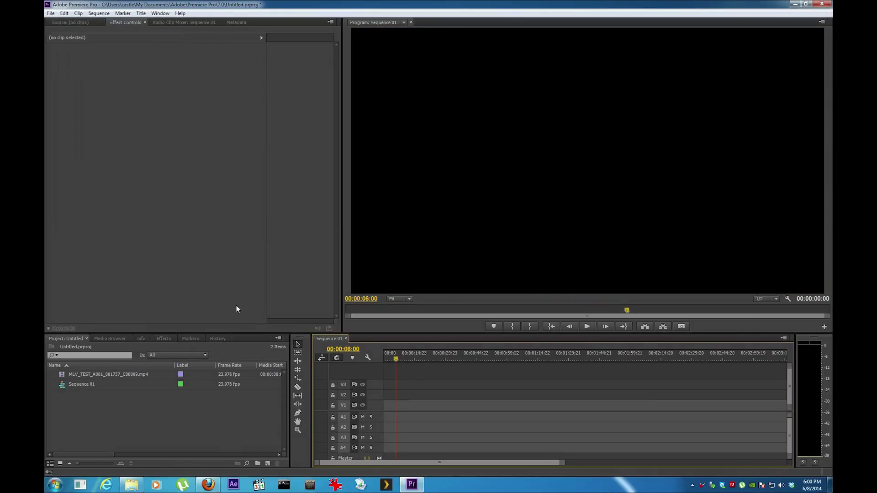
pyautogui.moveTo(83, 375); pyautogui.dragTo(379, 408)
pyautogui.click(384, 359)
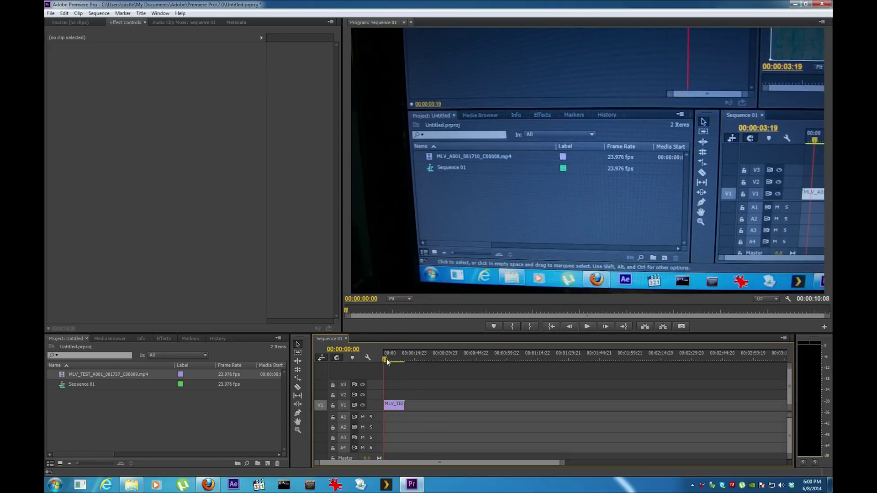
pyautogui.moveTo(386, 361)
pyautogui.mouseDown()
pyautogui.moveTo(394, 369)
pyautogui.moveTo(377, 370)
pyautogui.mouseUp()
pyautogui.rightClick(100, 398)
pyautogui.click(108, 355)
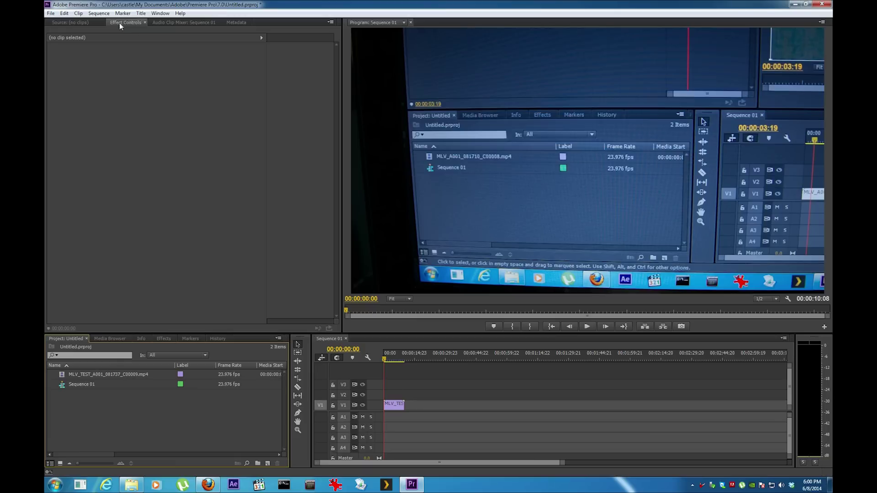
# Step: Import MLV_TEST_A001_081737_C00009.wav from the clip's folder
pyautogui.click(65, 14)
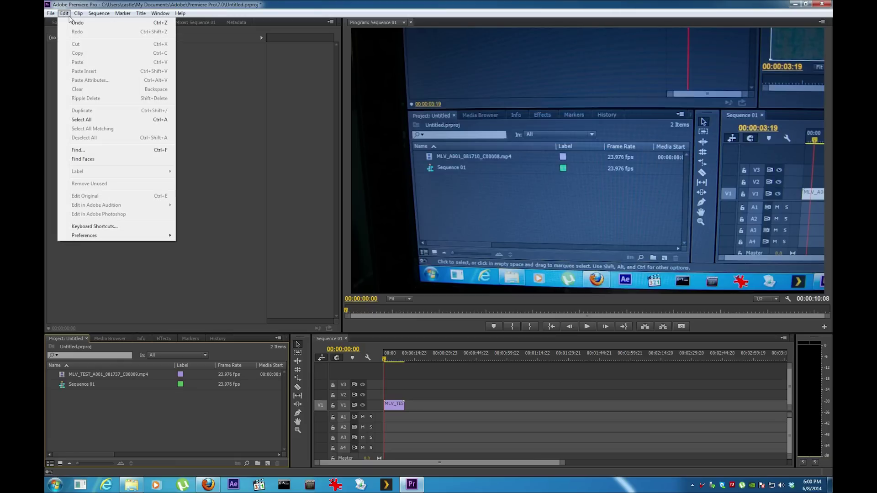
pyautogui.click(97, 403)
pyautogui.rightClick(80, 411)
pyautogui.click(108, 451)
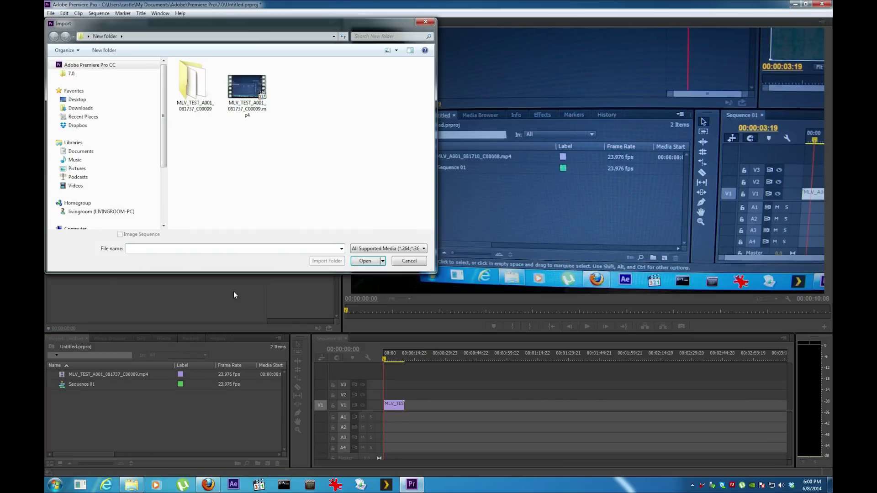
pyautogui.doubleClick(192, 84)
pyautogui.doubleClick(205, 76)
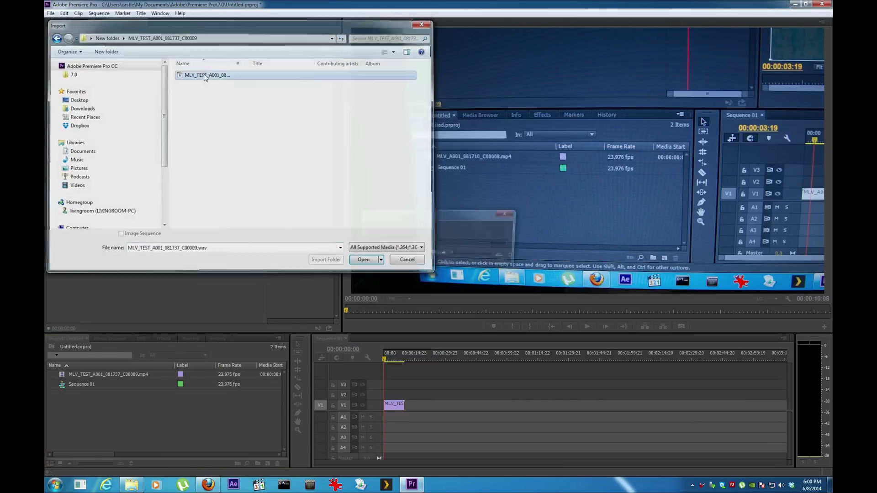
# Step: Place the WAV on track A1 at the sequence start and check the sync
pyautogui.moveTo(73, 382); pyautogui.dragTo(389, 419)
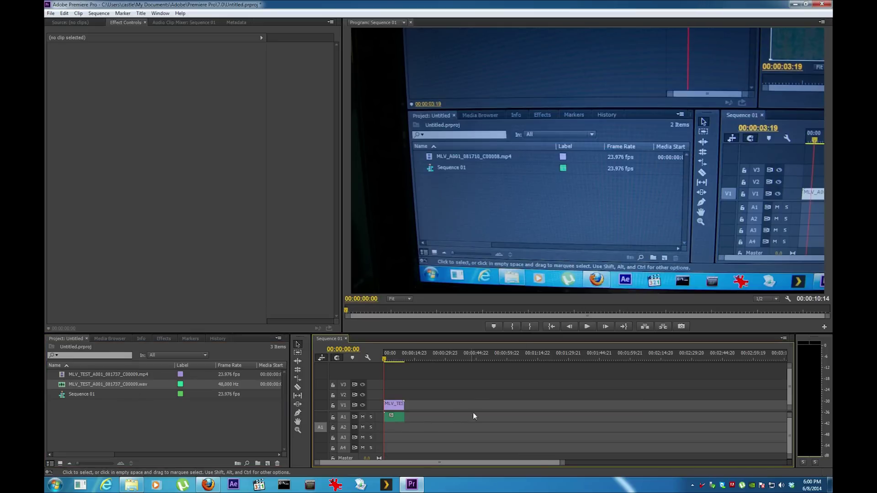
pyautogui.click(587, 326)
pyautogui.click(587, 326)
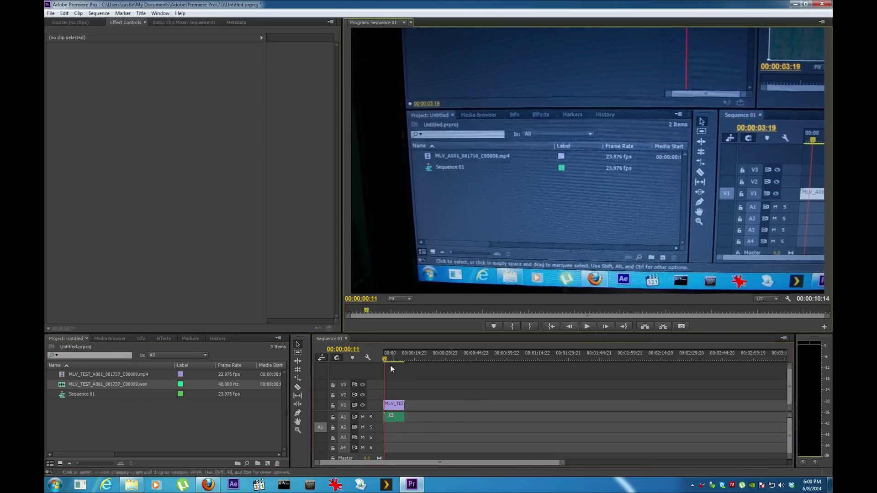
pyautogui.moveTo(387, 363); pyautogui.dragTo(403, 369)
# Step: Lower the Audio 1 volume to -19.3 in the audio clip mixer
pyautogui.click(183, 22)
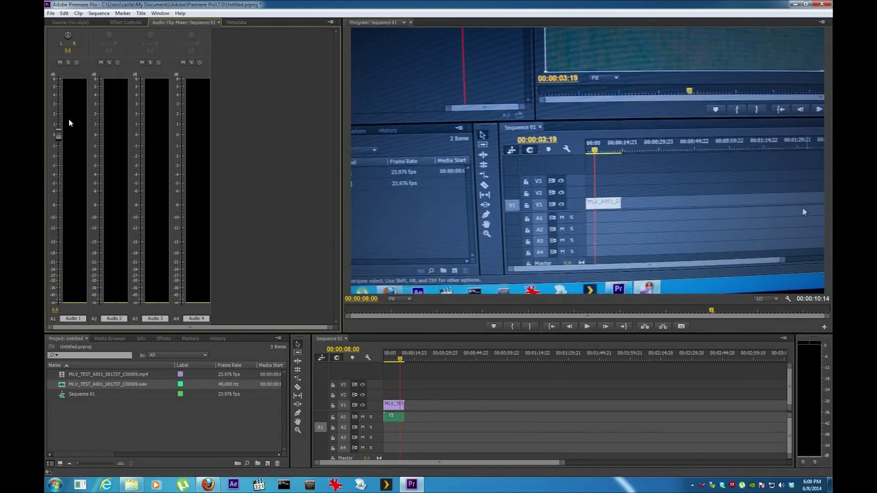
pyautogui.moveTo(59, 150); pyautogui.dragTo(64, 266)
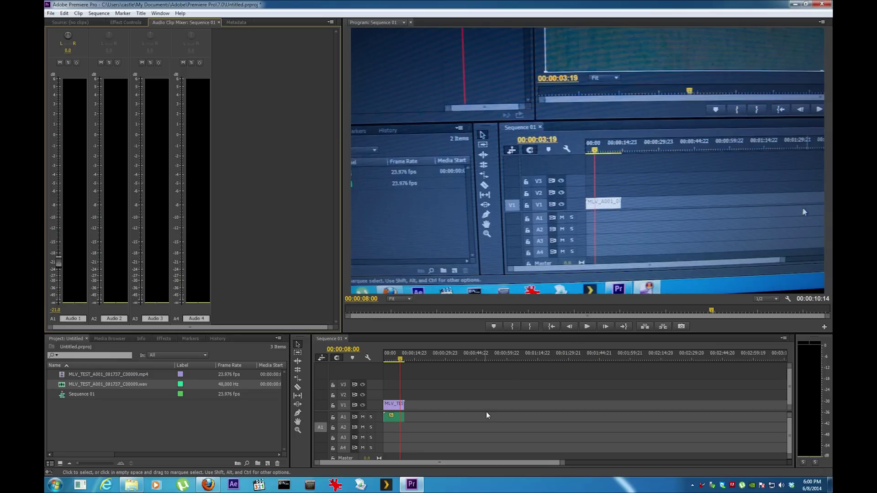
pyautogui.moveTo(567, 462); pyautogui.dragTo(495, 470)
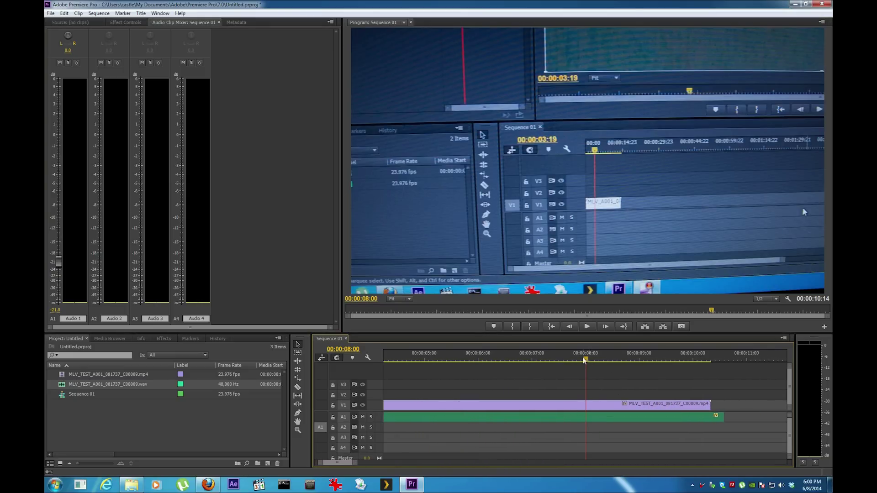
pyautogui.click(677, 358)
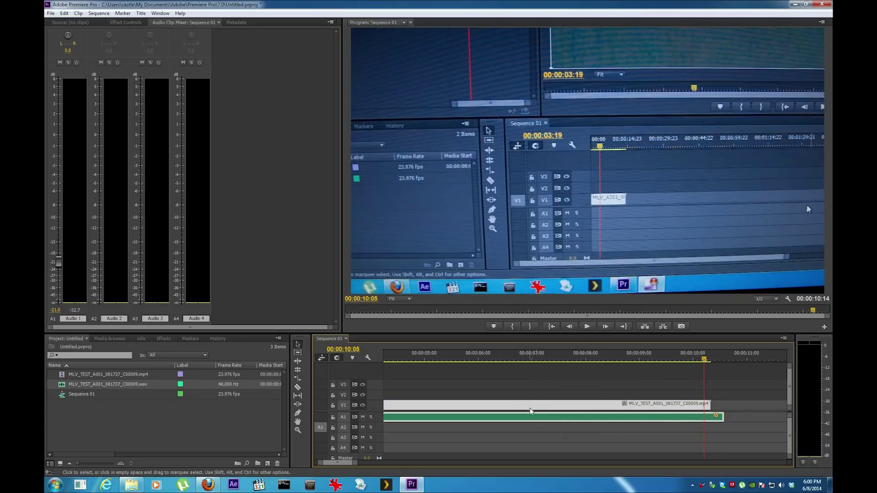
# Step: Unlink the V1 clip from its audio and razor-cut both tracks at the playhead
pyautogui.rightClick(531, 411)
pyautogui.click(553, 170)
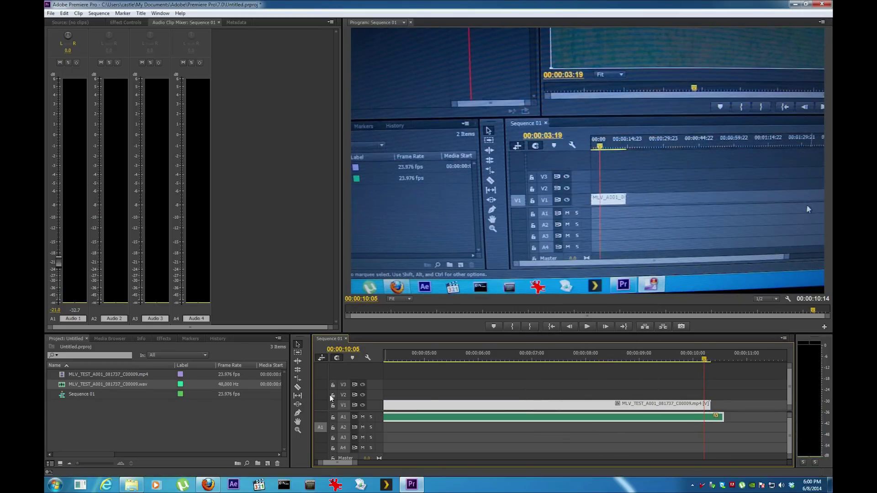
pyautogui.click(298, 387)
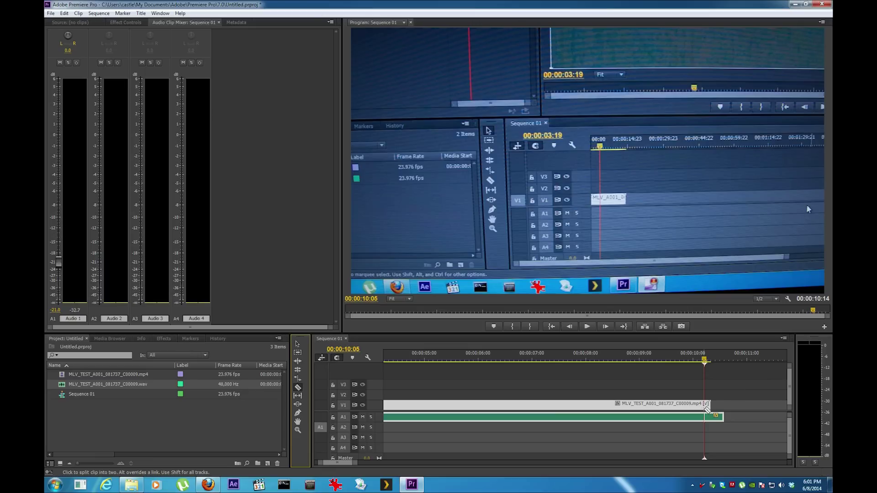
pyautogui.keyDown('shift'); pyautogui.click(705, 409); pyautogui.keyUp('shift')
pyautogui.press('v')
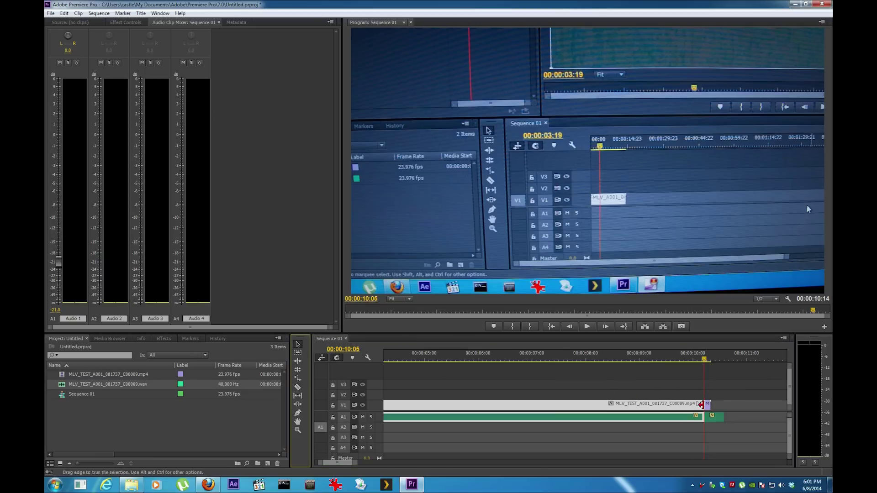
# Step: Delete the trailing clip pieces so both end at 00:00:10:05
pyautogui.rightClick(711, 417)
pyautogui.press('Escape')
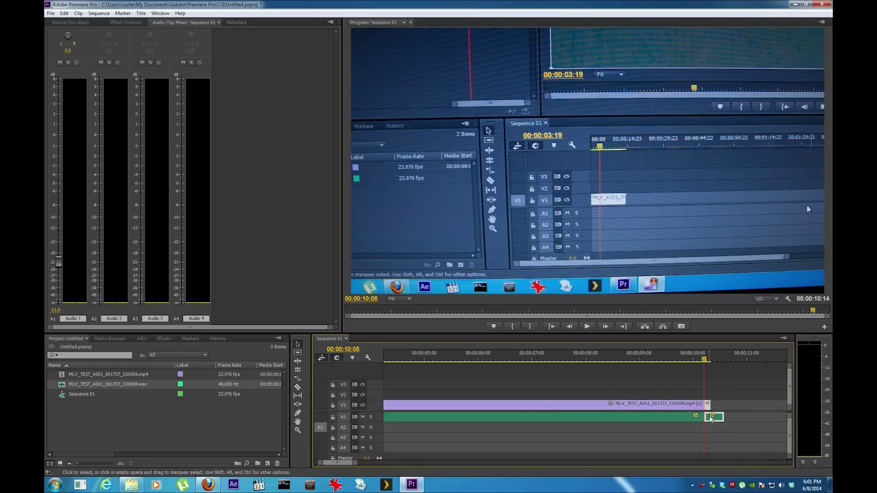
pyautogui.rightClick(710, 418)
pyautogui.click(749, 98)
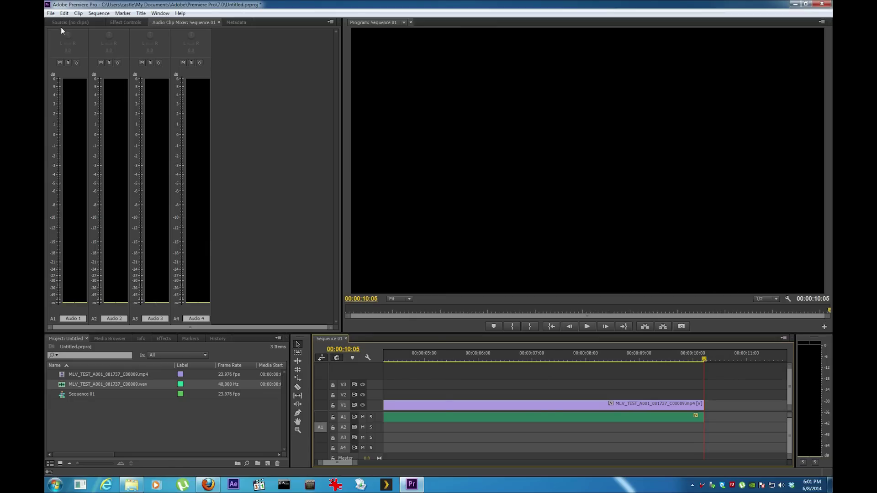
pyautogui.click(50, 13)
# Step: Export the media with H.264 as the output format
pyautogui.moveTo(103, 239)
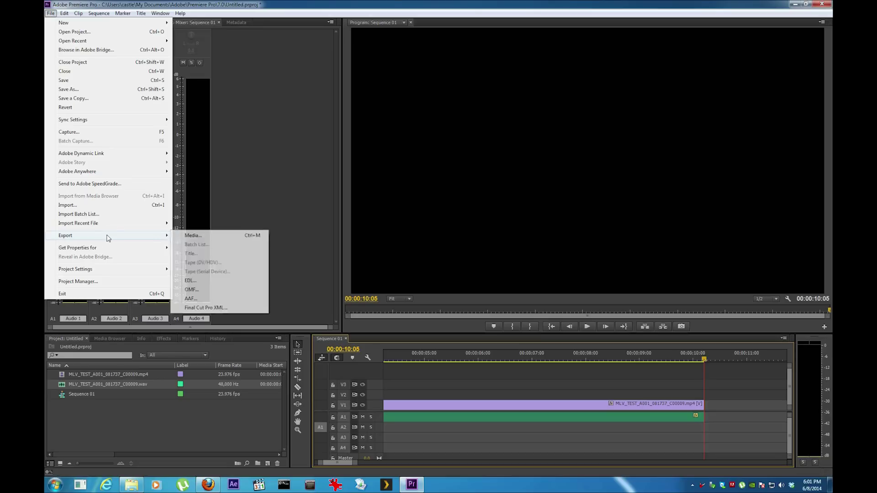
pyautogui.click(192, 236)
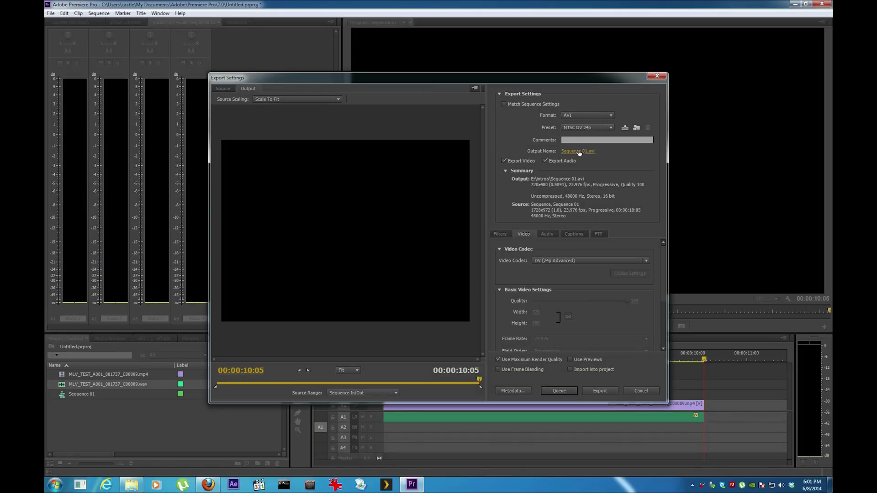
pyautogui.click(586, 114)
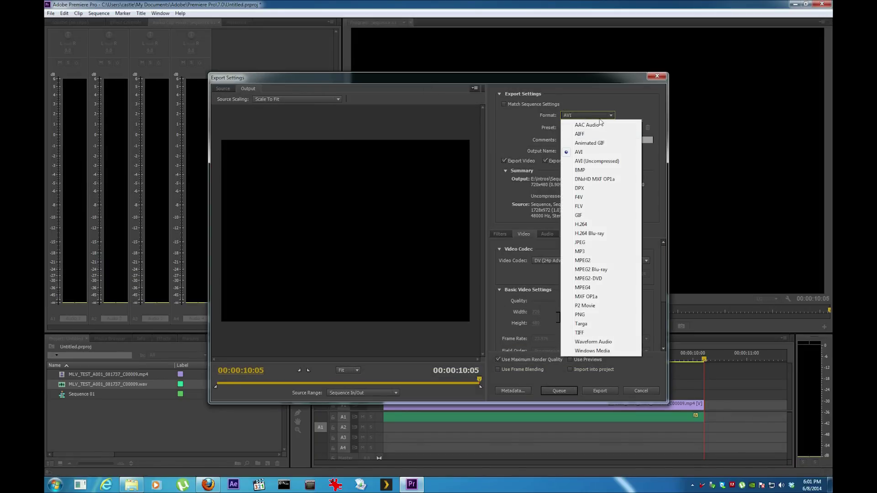
pyautogui.click(604, 225)
pyautogui.moveTo(661, 265); pyautogui.dragTo(662, 242)
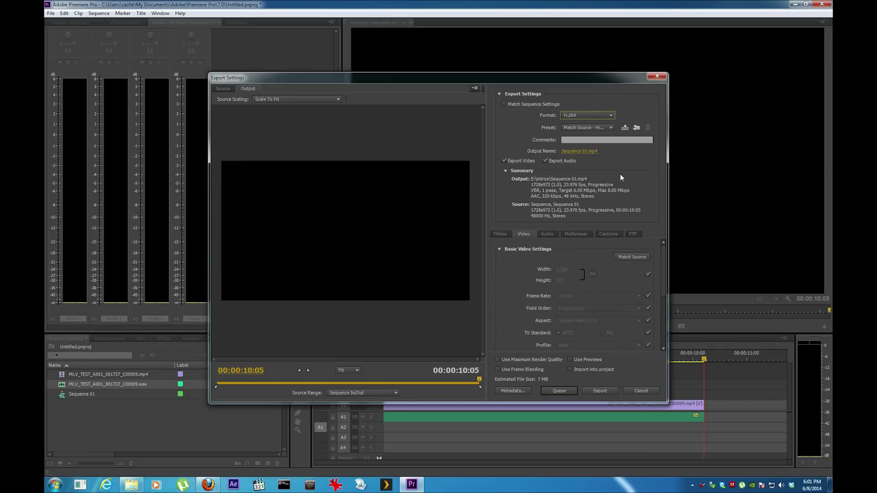
# Step: Apply the HD 1080p 23.976 export preset and preview frames of the sequence
pyautogui.click(593, 126)
pyautogui.click(597, 103)
pyautogui.click(584, 126)
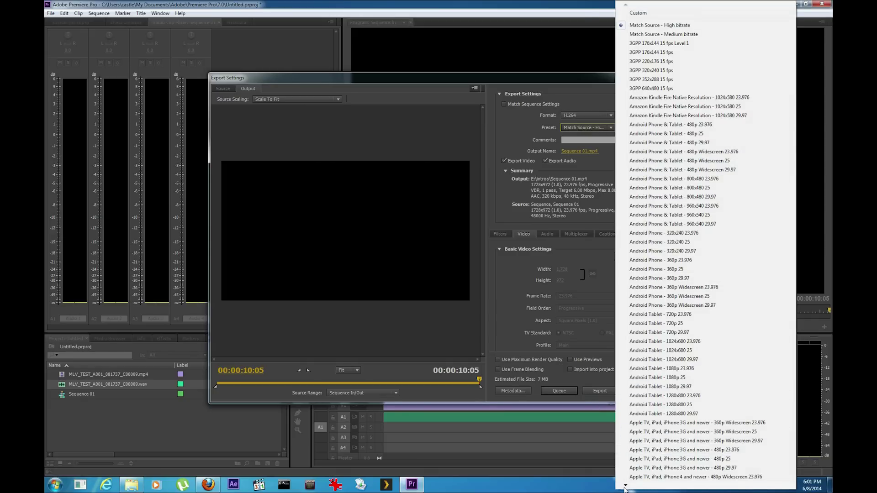
pyautogui.moveTo(625, 488)
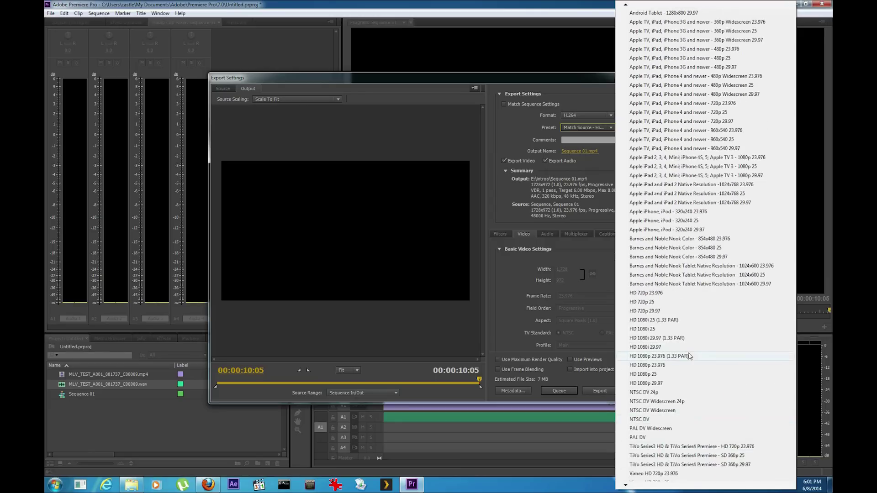
pyautogui.click(671, 357)
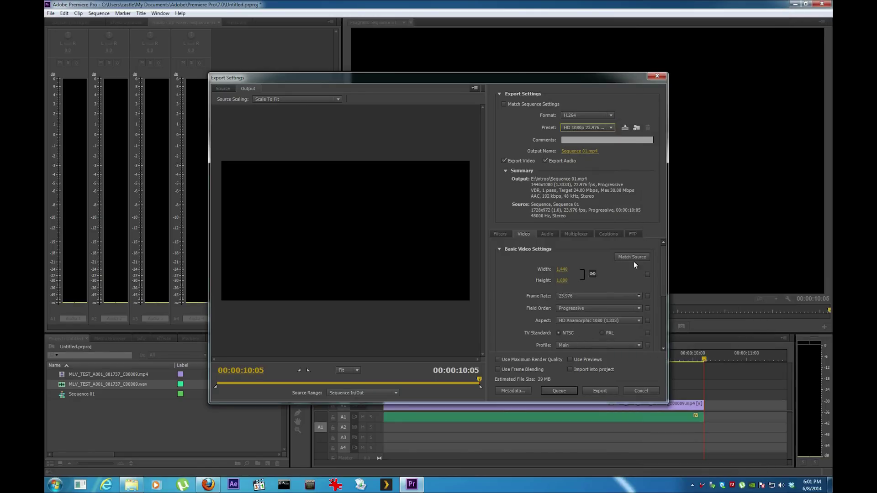
pyautogui.click(360, 381)
pyautogui.click(398, 382)
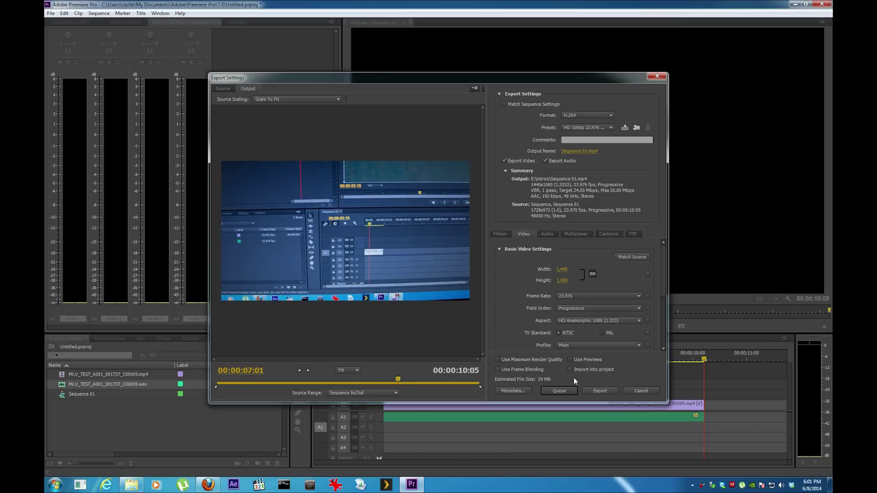
# Step: Start the export, decline replacing the file, and pick Sequence 01.mp4's save location
pyautogui.click(604, 393)
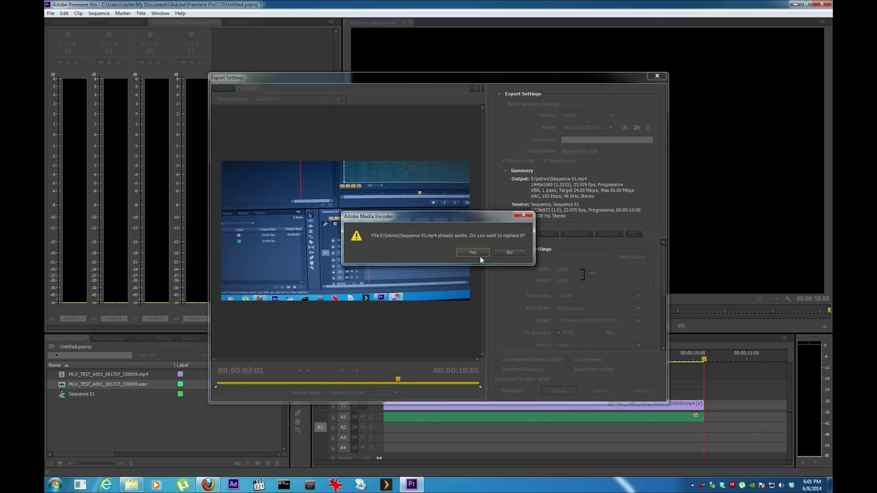
pyautogui.click(510, 252)
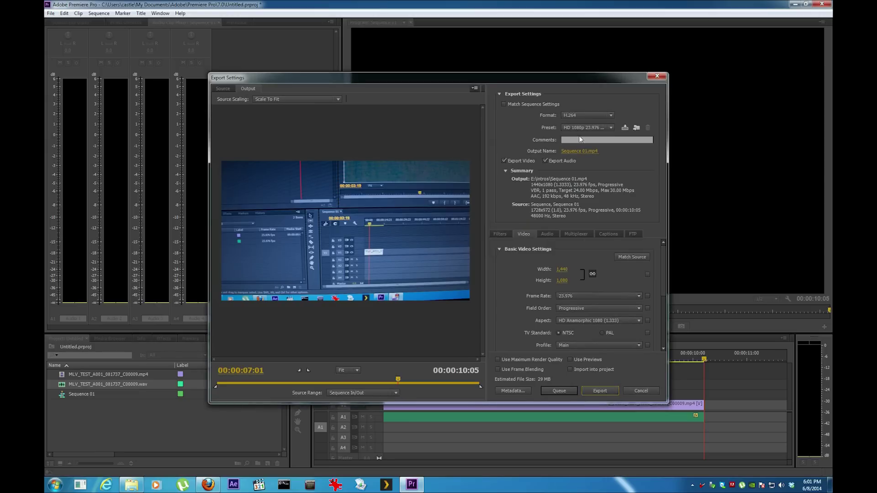
pyautogui.click(572, 151)
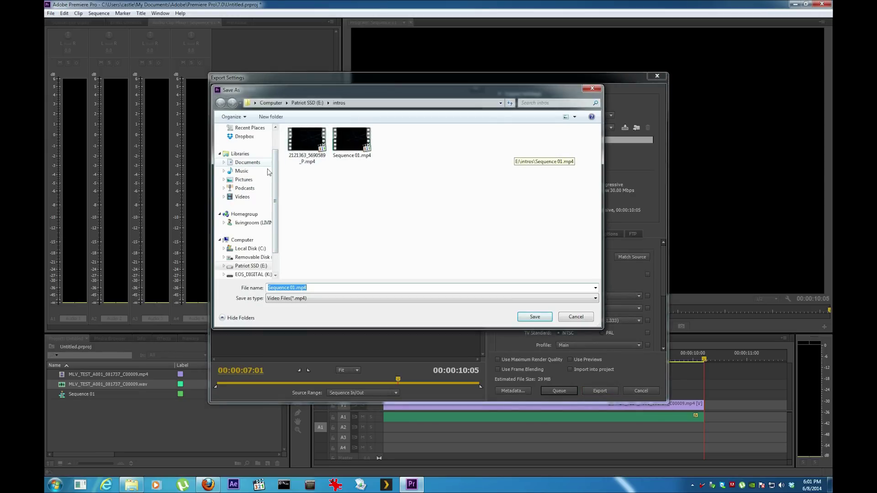
# Step: Save the export as Sequence 01.mp4 in Desktop > New folder and start encoding
pyautogui.scroll(2, 256, 183)
pyautogui.click(243, 140)
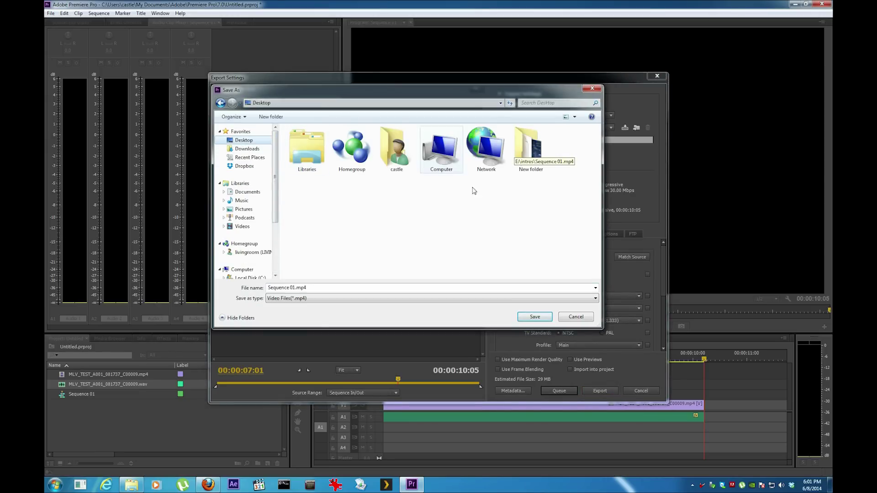
pyautogui.doubleClick(529, 147)
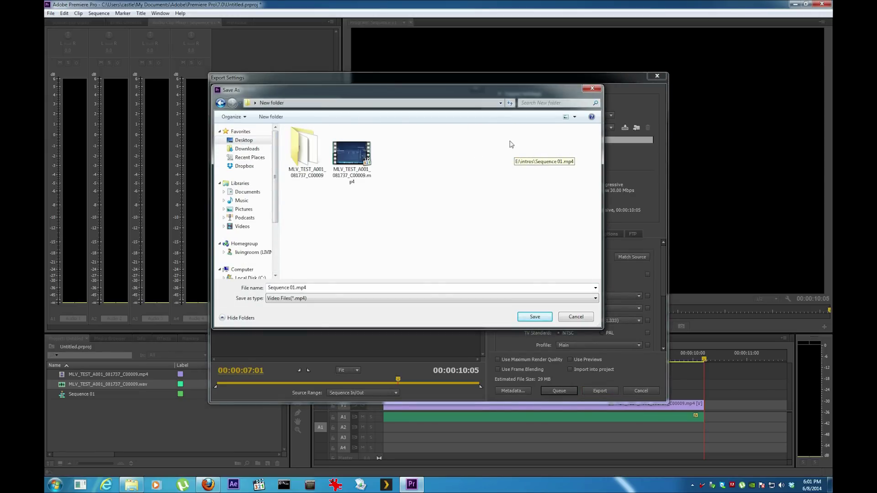
pyautogui.click(542, 321)
pyautogui.click(593, 392)
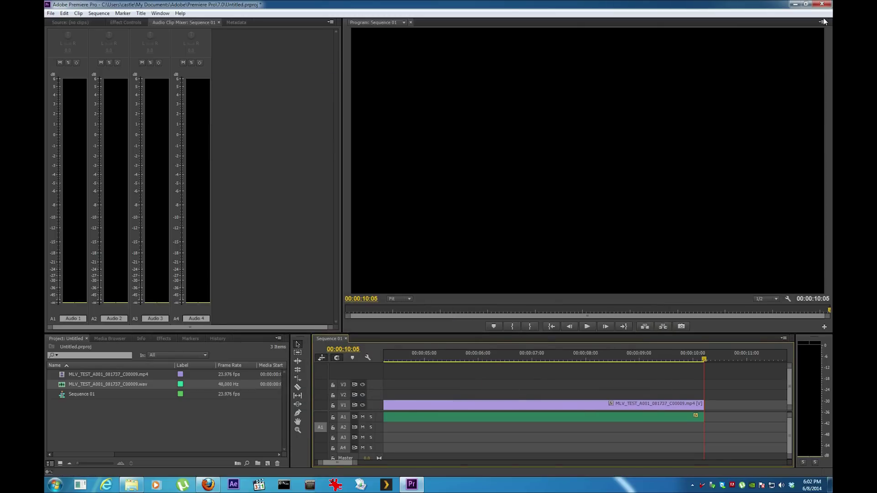
# Step: Minimize Premiere and open Sequence 01.mp4 from the desktop's New folder in Media Player Classic
pyautogui.click(795, 4)
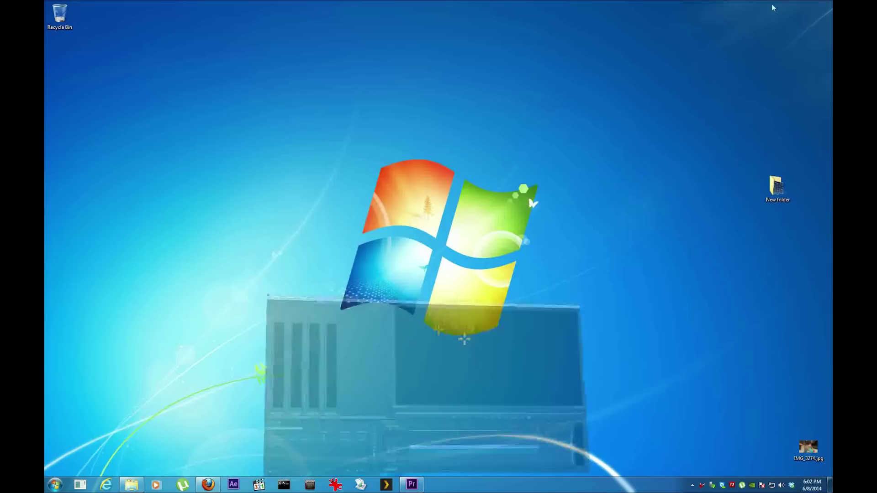
pyautogui.press('super')
pyautogui.press('Escape')
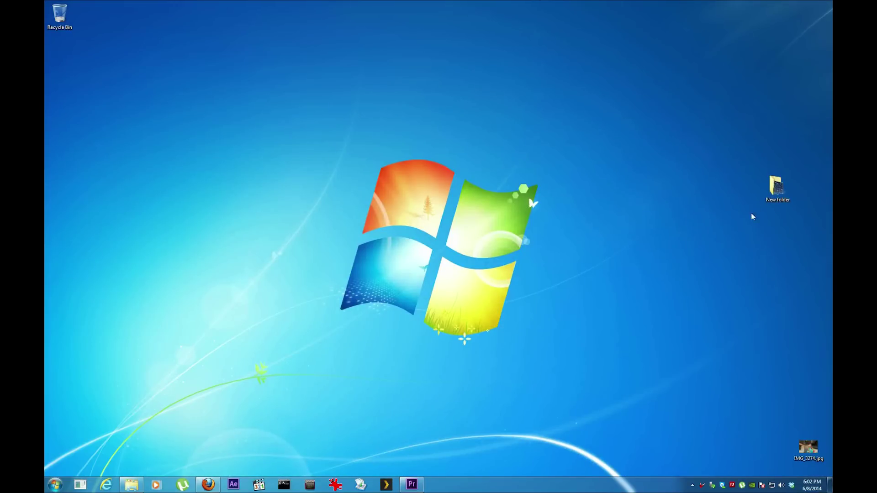
pyautogui.doubleClick(776, 187)
pyautogui.doubleClick(615, 120)
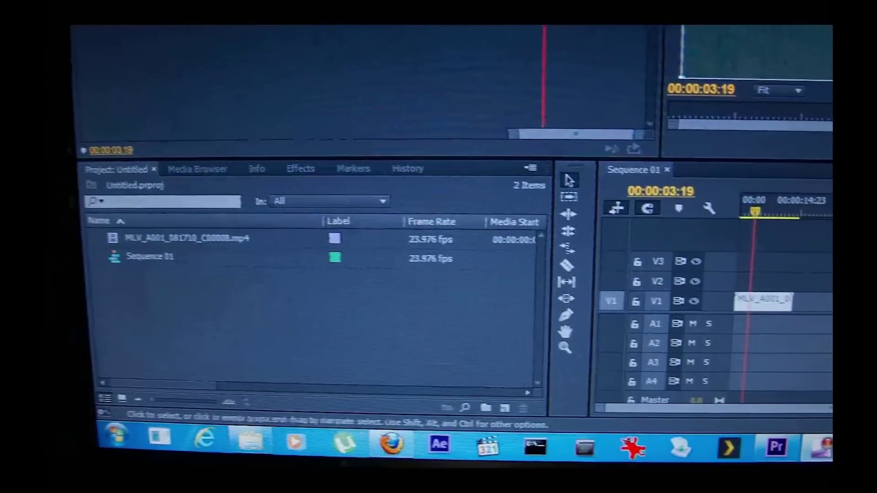
# Step: Watch the video full screen, then close the player and the New folder window
pyautogui.hotkey('alt', 'Return')
pyautogui.hotkey('alt', 'Return')
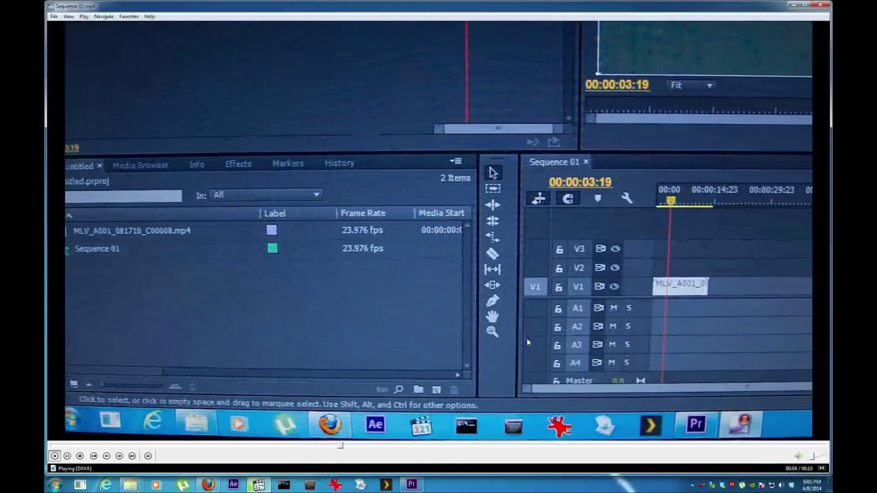
pyautogui.hotkey('alt', 'Return')
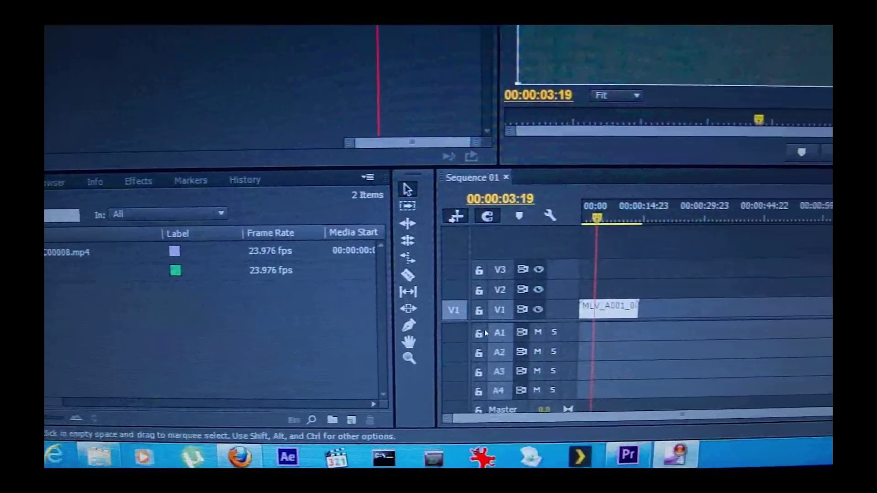
pyautogui.hotkey('alt', 'Return')
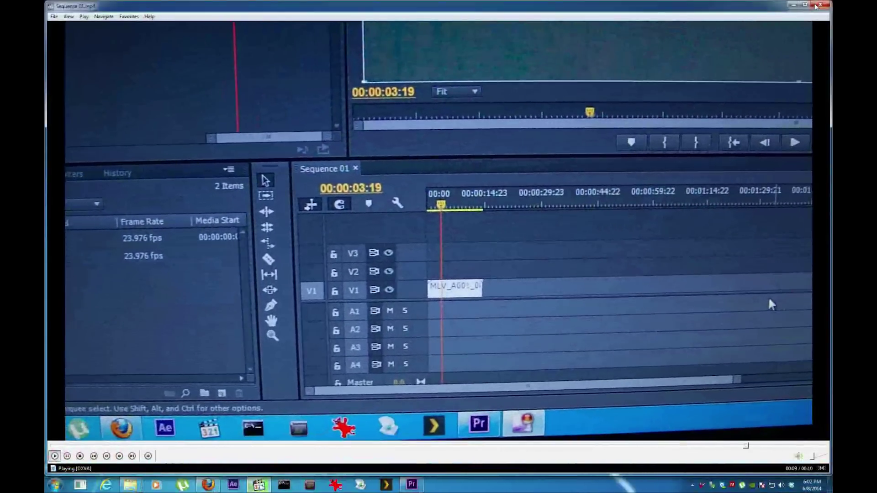
pyautogui.click(793, 5)
pyautogui.click(685, 52)
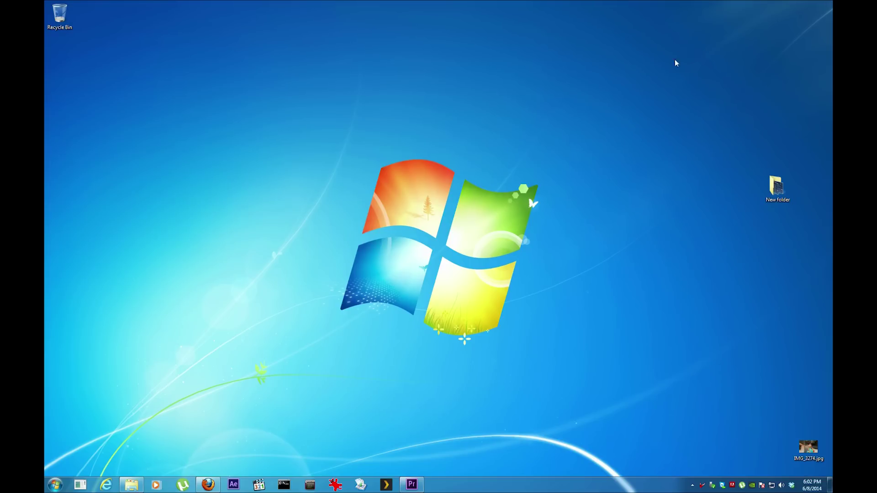
pyautogui.click(692, 486)
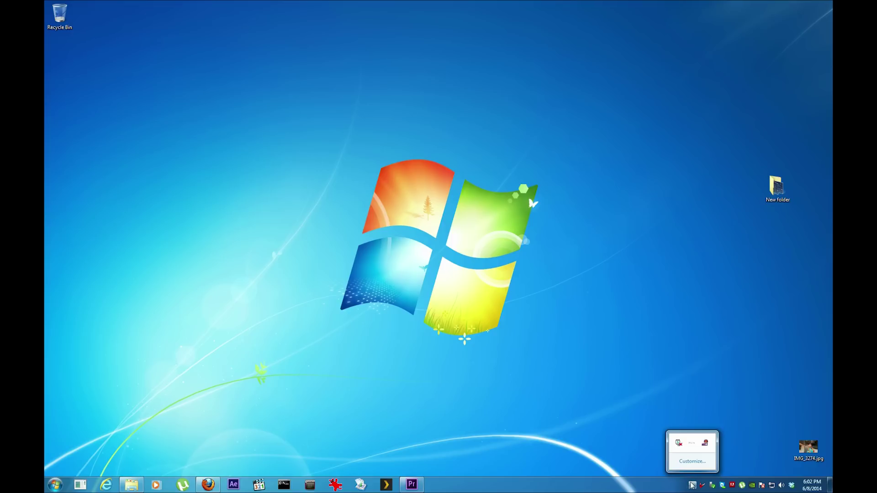